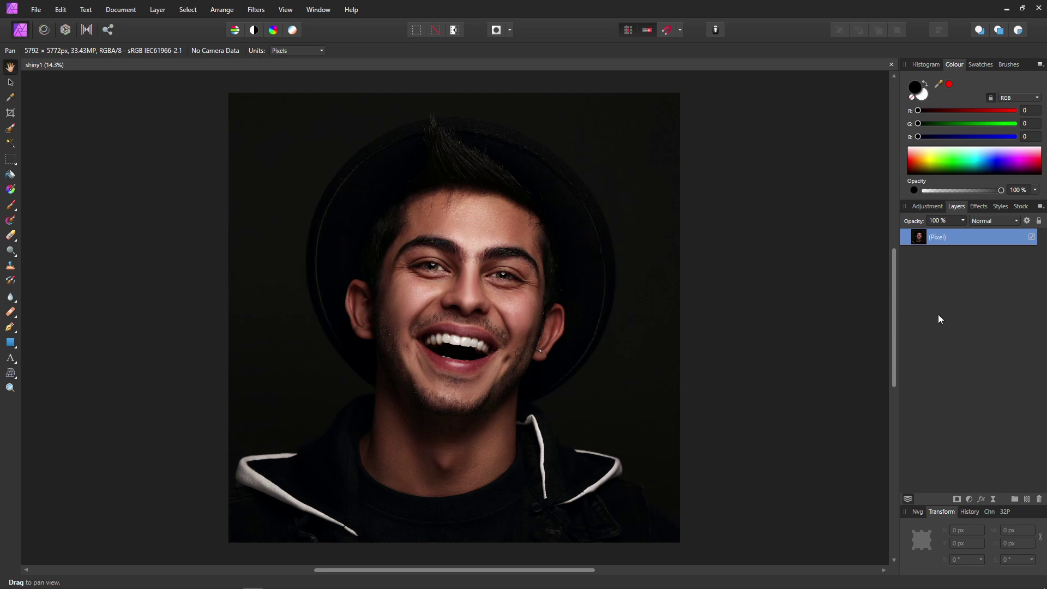
Step: Duplicate the portrait Pixel layer and swap the working colour to white
right_click(921, 237)
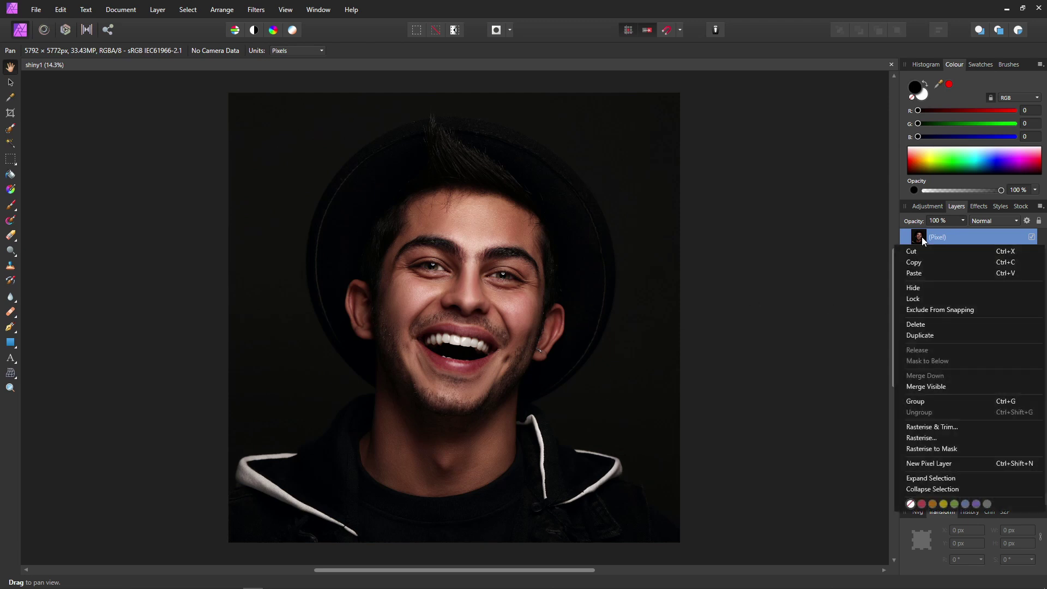
left_click(950, 334)
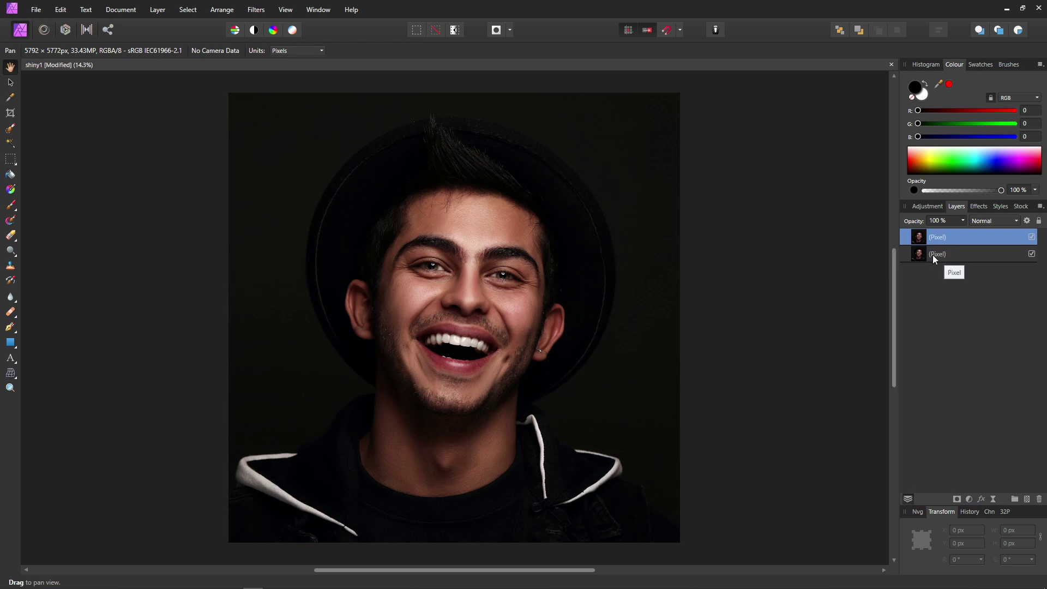
key("x")
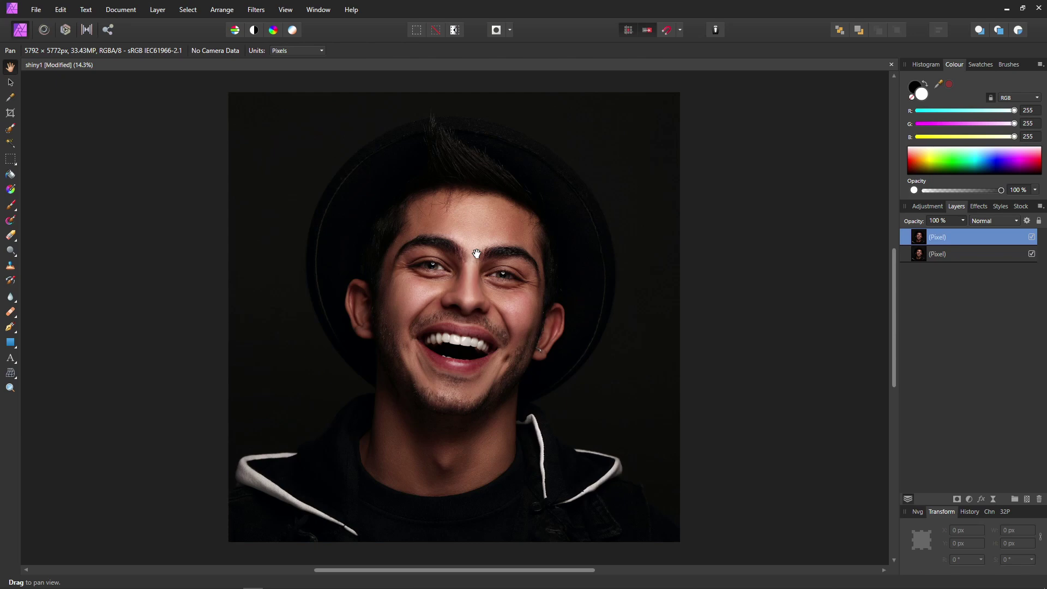
Step: Zoom in, select the Paint Brush at about 917 px width, and test a dab on the background
scroll(475, 246, "up", 5)
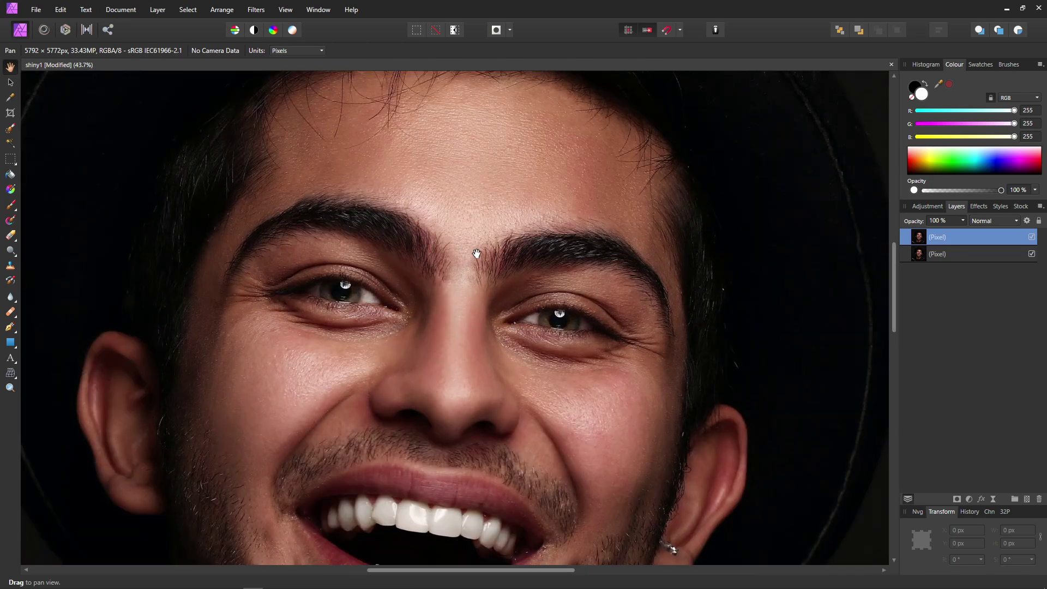
left_click(13, 206)
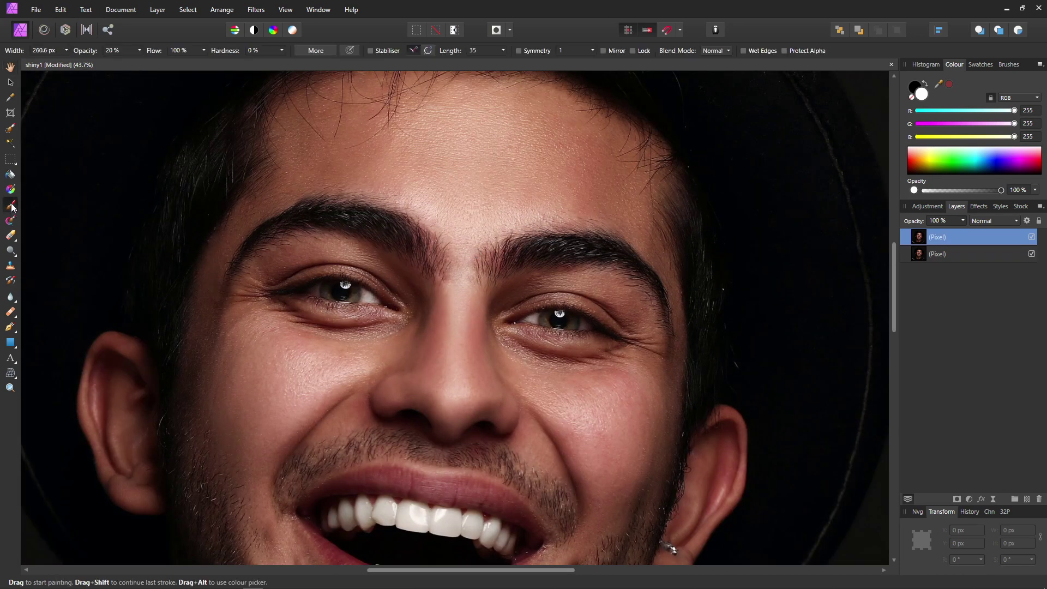
key("bracketright")
key("bracketright")
key("bracketright")
key("bracketright")
key("bracketright")
key("bracketright")
key("bracketright")
key("bracketright")
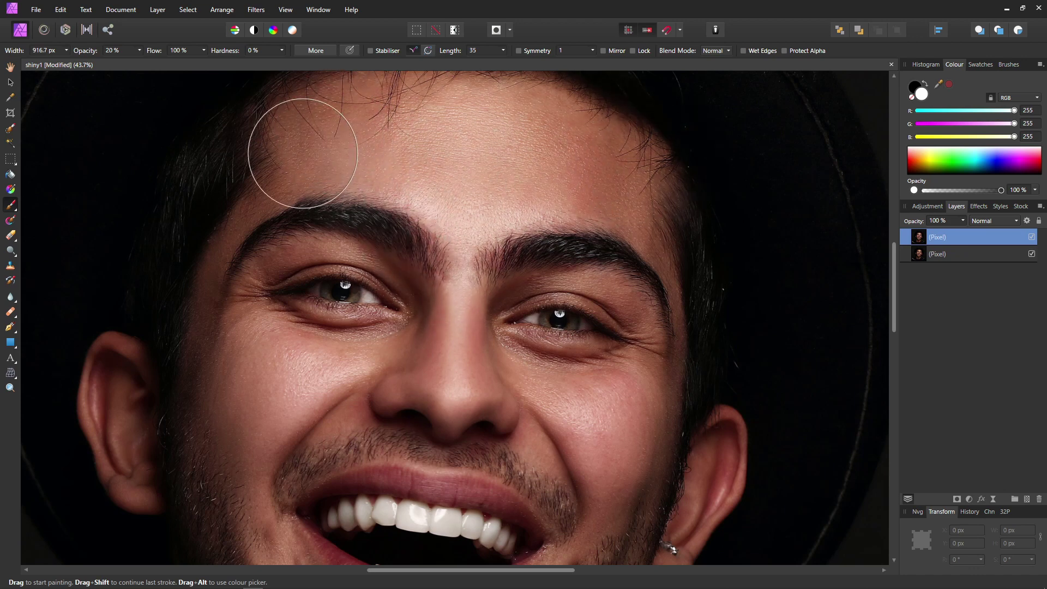
left_click(120, 152)
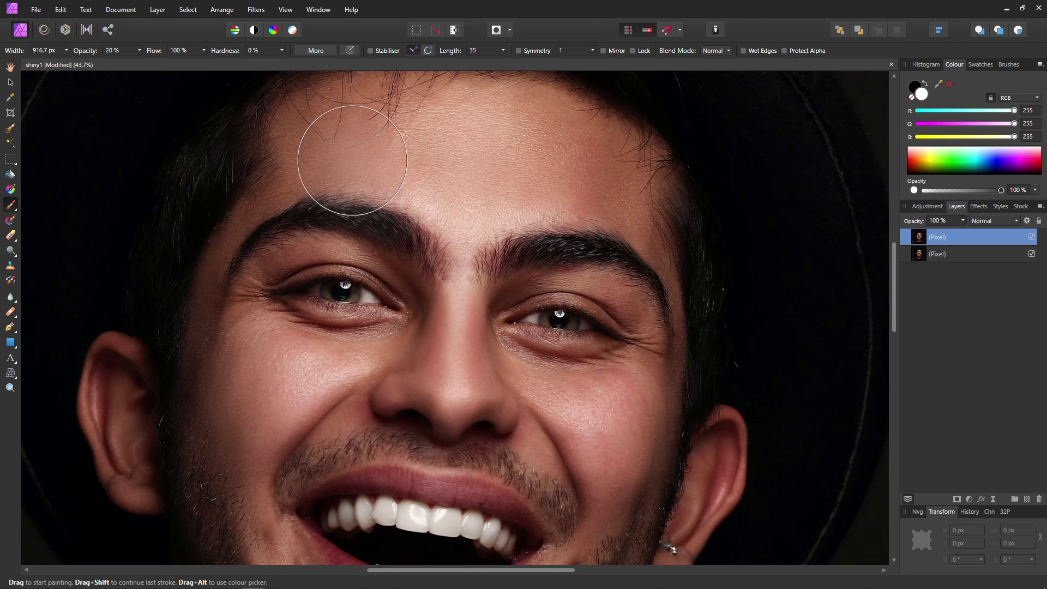
Step: Dab the forehead and sample its warm skin tone (R 179, G 112, B 86) as paint colour
left_click(352, 160)
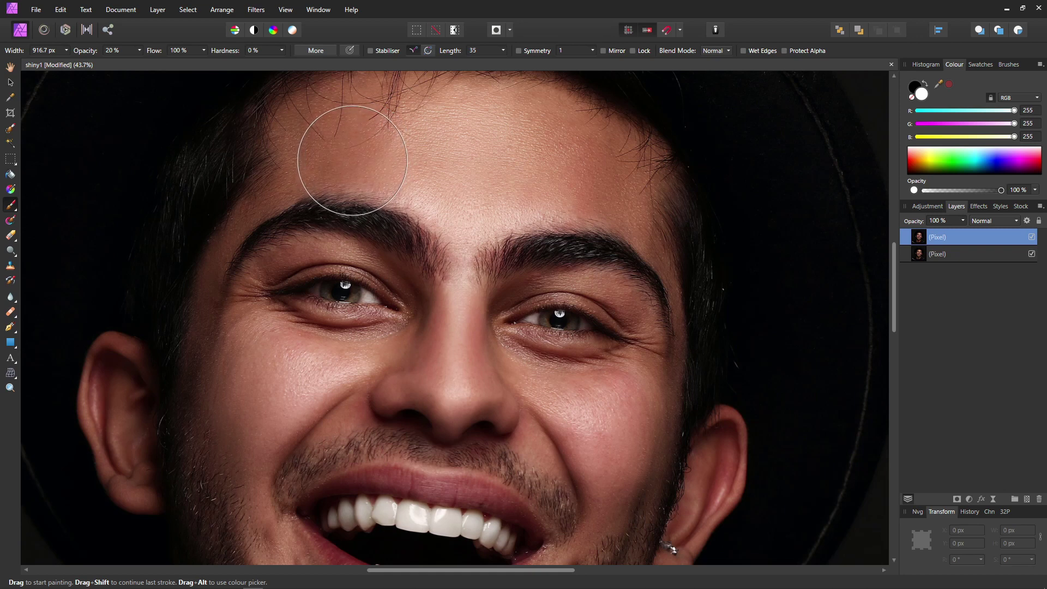
left_click(352, 161)
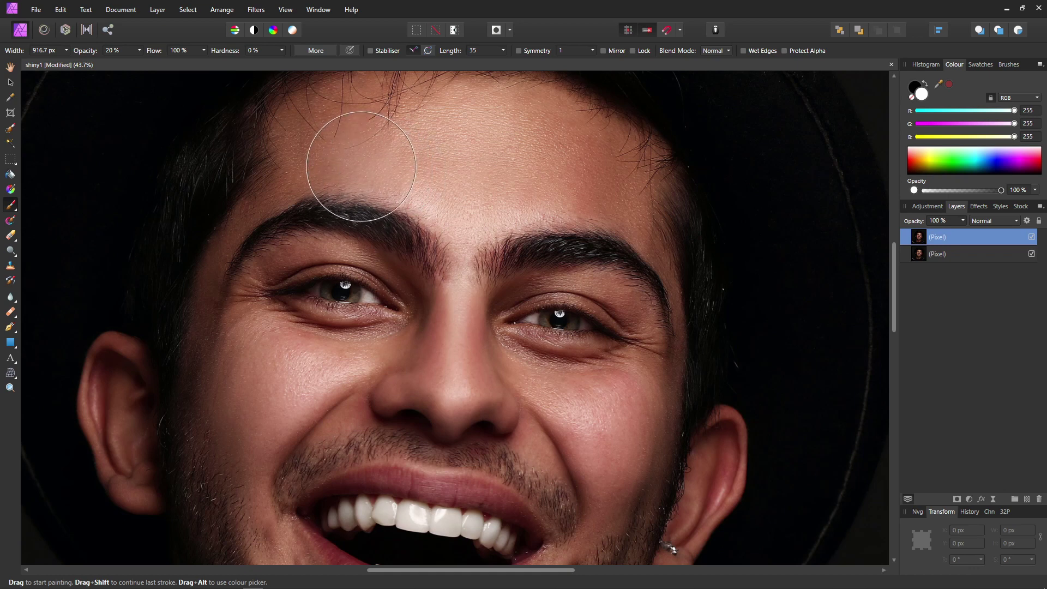
left_click(361, 166)
left_click(361, 166)
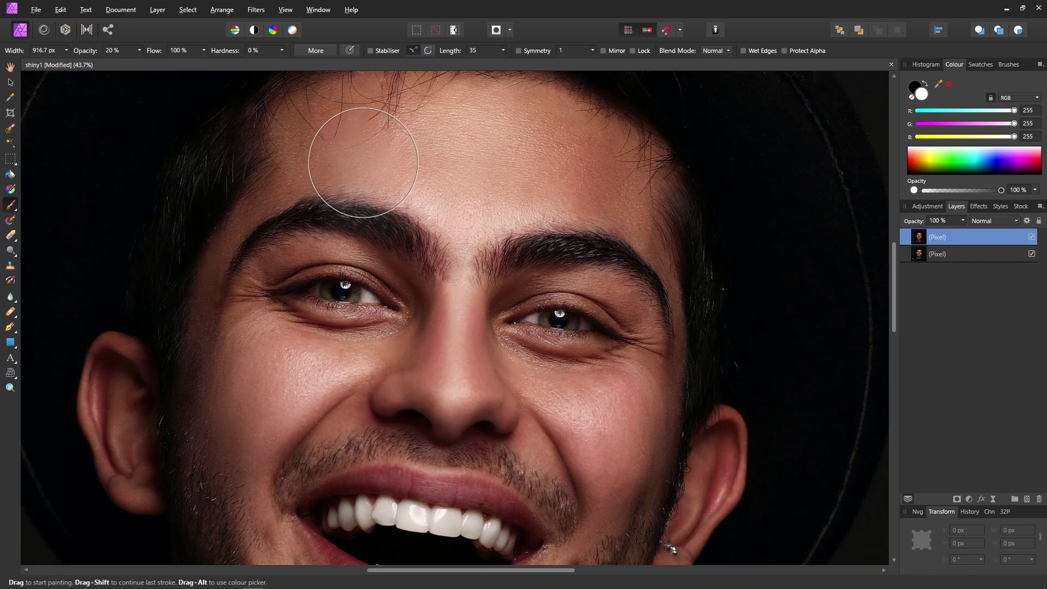
left_click(363, 163, "alt")
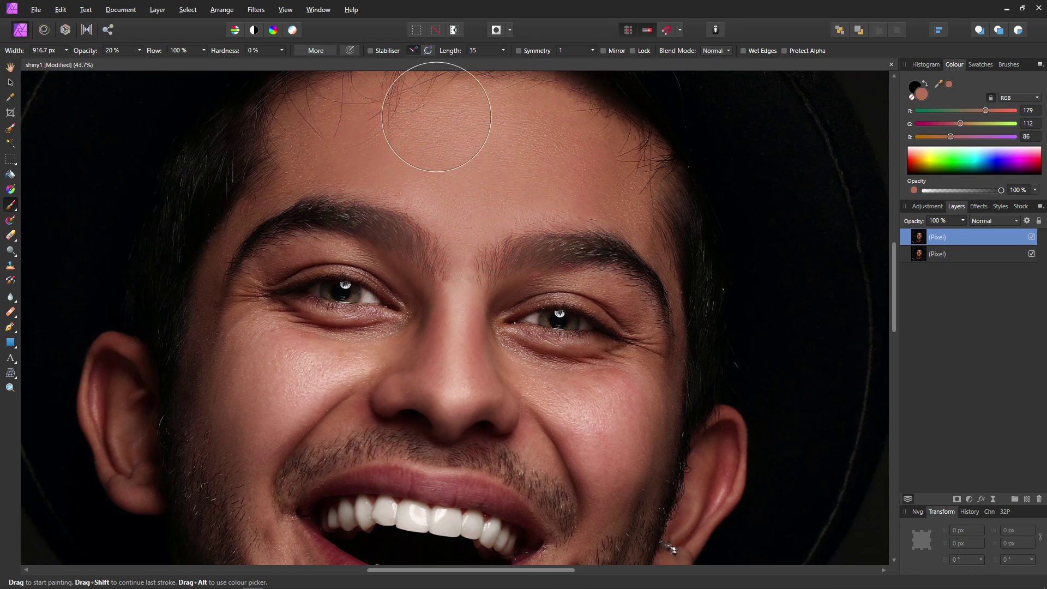
Step: Shrink the brush to about 407 px and paint sampled skin tones over both cheeks
key("bracketleft")
key("bracketleft")
key("bracketleft")
key("bracketleft")
key("bracketleft")
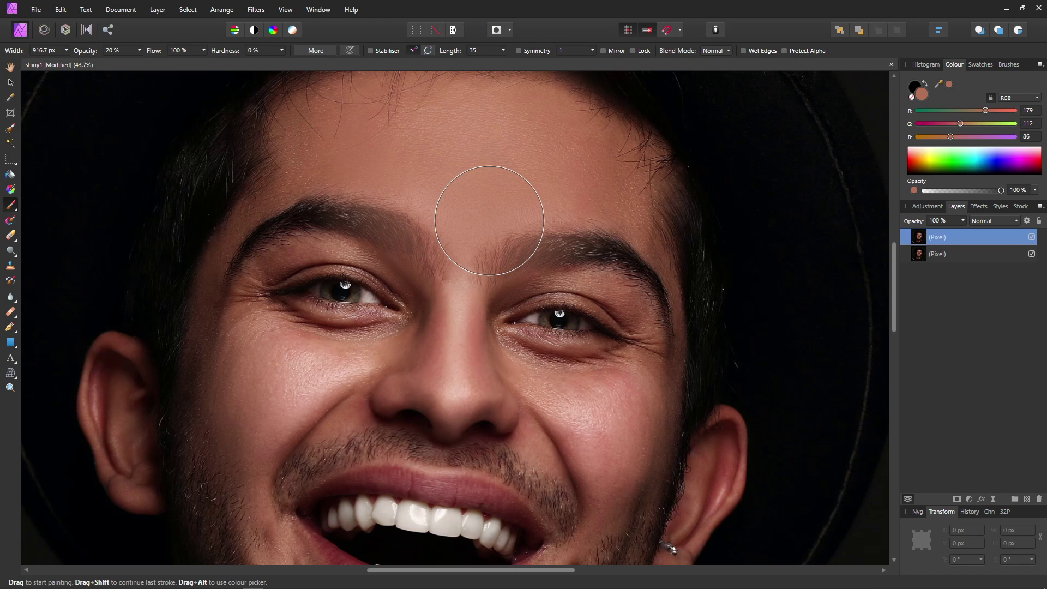
key("bracketleft")
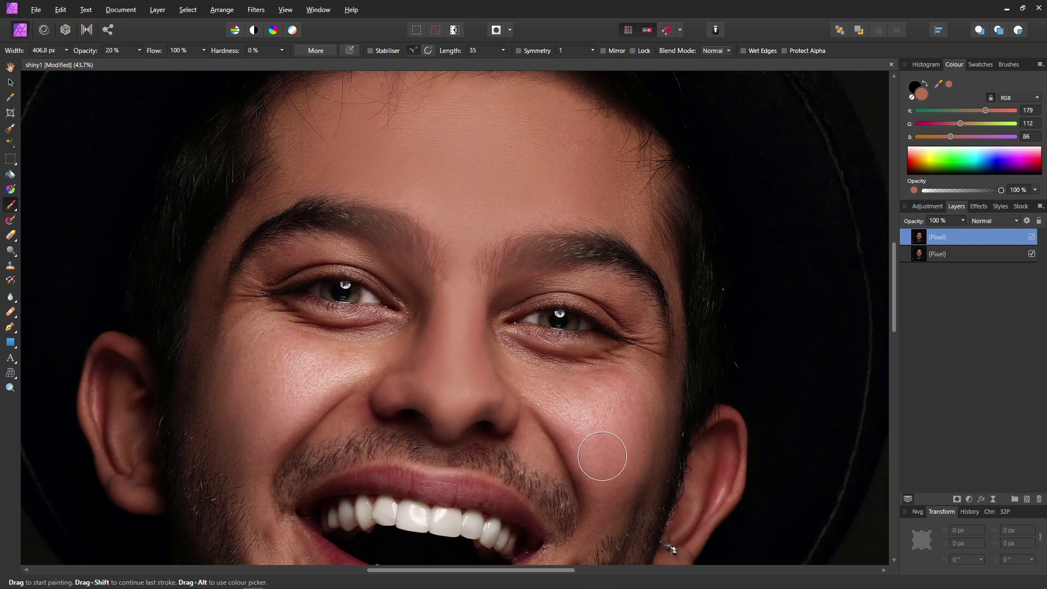
left_click(602, 456, "alt")
mouse_move(553, 398)
left_mouse_down()
mouse_move(535, 386)
mouse_move(587, 413)
mouse_move(525, 389)
mouse_move(606, 445)
mouse_move(575, 429)
mouse_move(584, 404)
mouse_move(644, 386)
mouse_move(581, 419)
mouse_move(628, 418)
mouse_move(554, 393)
mouse_move(515, 360)
mouse_move(596, 423)
left_mouse_up()
left_click(262, 393, "alt")
mouse_move(262, 392)
left_mouse_down()
mouse_move(374, 378)
mouse_move(385, 362)
mouse_move(271, 363)
mouse_move(361, 374)
mouse_move(266, 355)
mouse_move(328, 393)
mouse_move(366, 368)
mouse_move(364, 349)
mouse_move(500, 403)
left_mouse_up()
Step: Paint a darker sampled tone over the chin and lip red (R 141, G 55, B 58) over the lower lip at 250 px
scroll(500, 403, "down", 5)
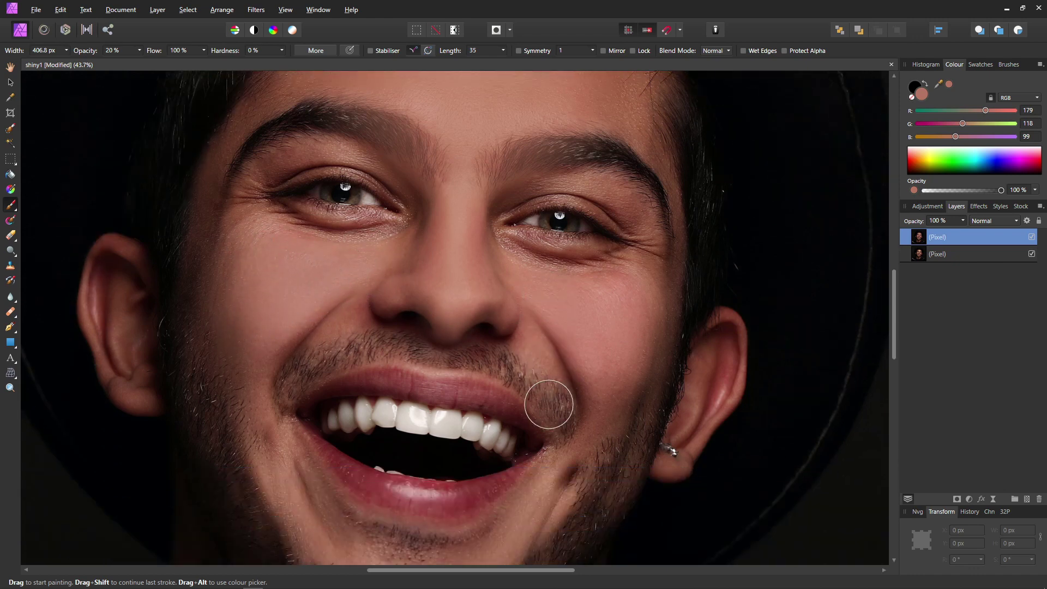
left_click(346, 454, "alt")
mouse_move(347, 454)
left_mouse_down()
mouse_move(406, 477)
mouse_move(349, 469)
mouse_move(432, 491)
mouse_move(358, 488)
mouse_move(467, 476)
left_mouse_up()
key("bracketleft")
key("bracketleft")
key("bracketleft")
key("bracketleft")
key("bracketleft")
left_click(368, 385, "alt")
mouse_move(456, 400)
left_mouse_down()
mouse_move(416, 386)
mouse_move(383, 390)
mouse_move(480, 395)
mouse_move(521, 370)
left_mouse_up()
key("ctrl+0")
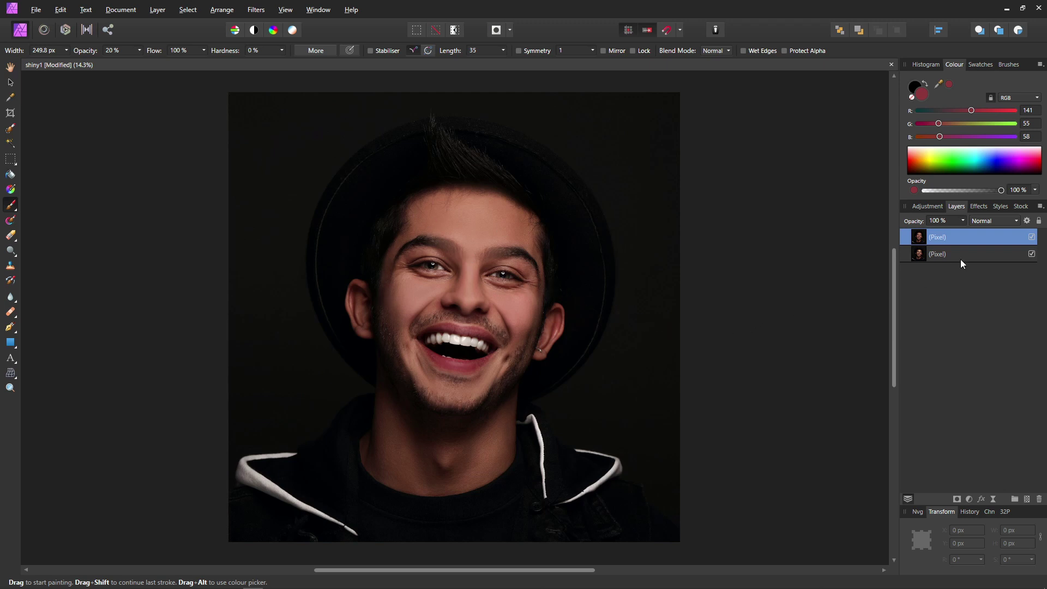
Step: Lower the painted top layer's opacity to 84% and toggle its visibility to compare
left_click(963, 220)
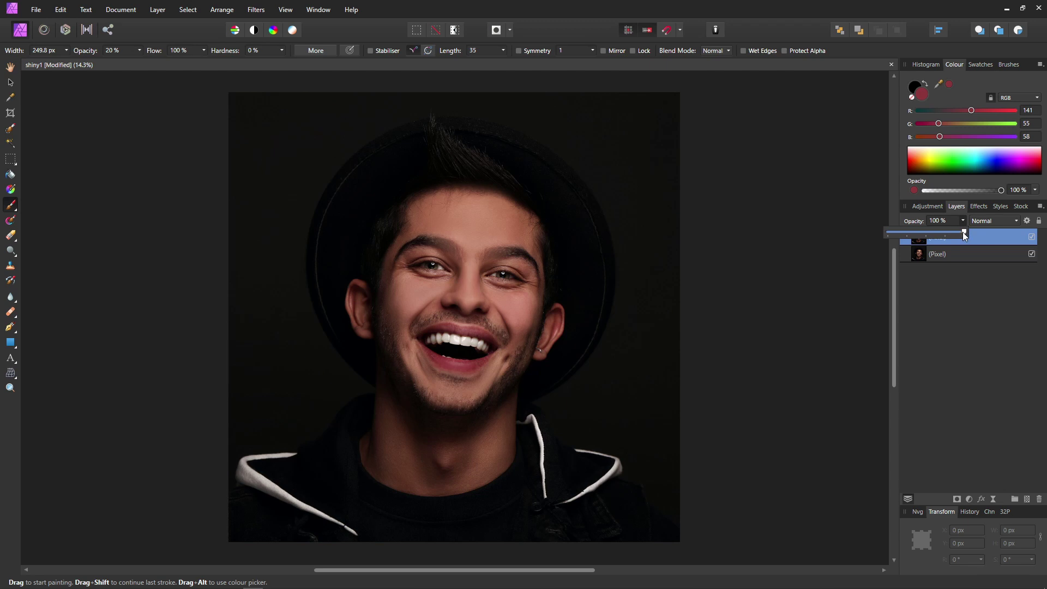
left_click_drag(951, 233, 912, 231)
left_click(1032, 237)
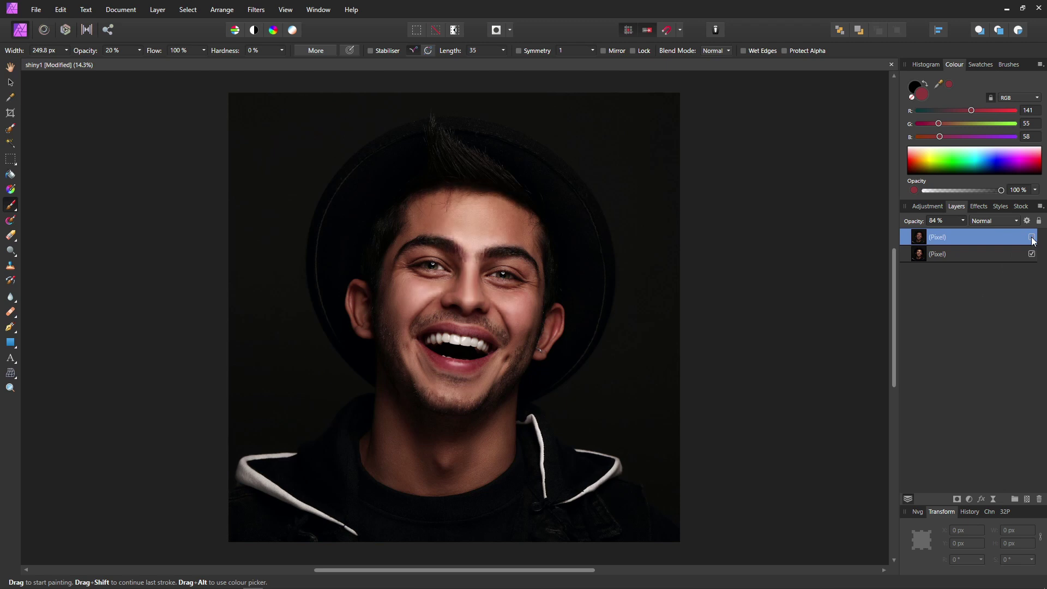
left_click(1032, 238)
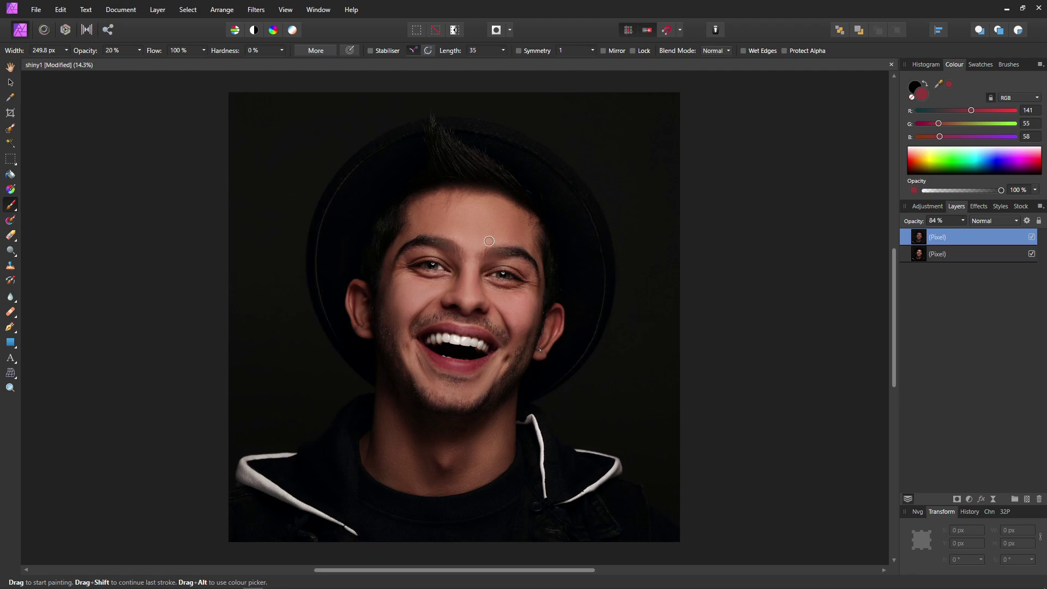
Step: Compare before and after once more, leaving the painted layer hidden and the photo fitted in view
scroll(470, 185, "up", 5)
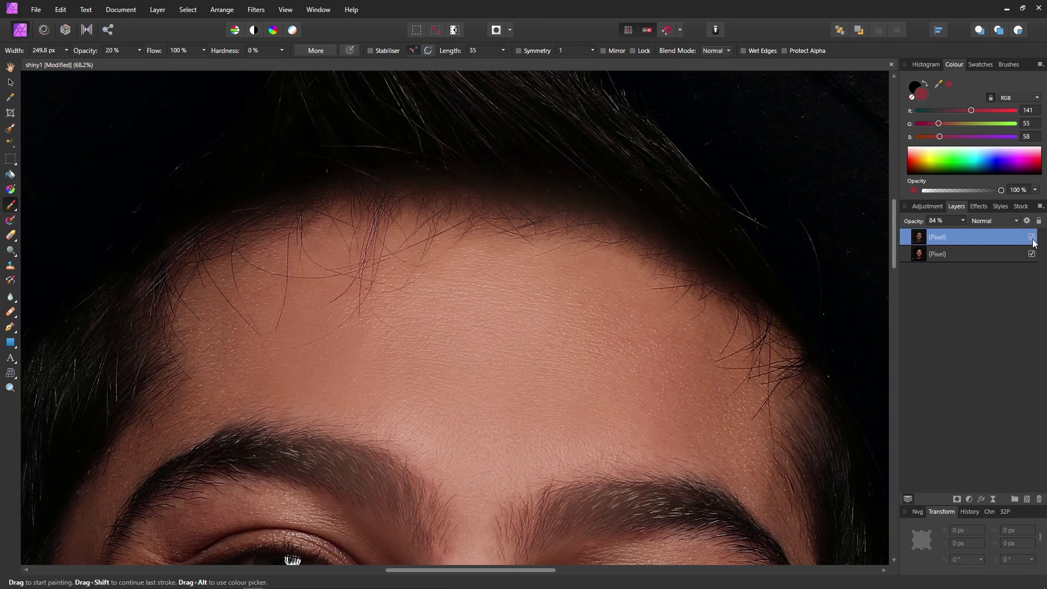
left_click(1032, 237)
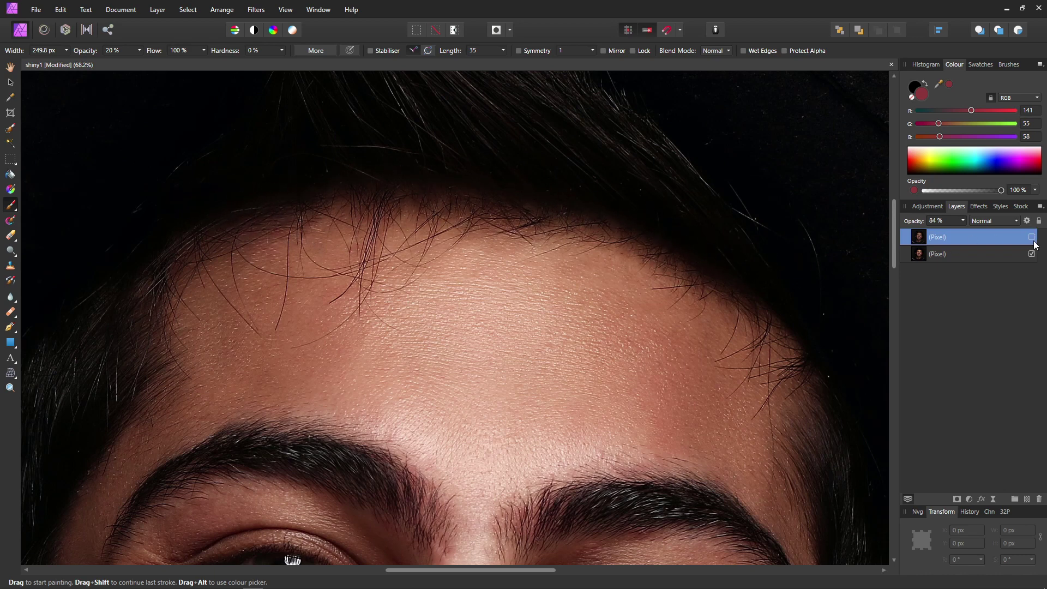
left_click(1032, 237)
left_click(1032, 237)
scroll(627, 275, "down", 4)
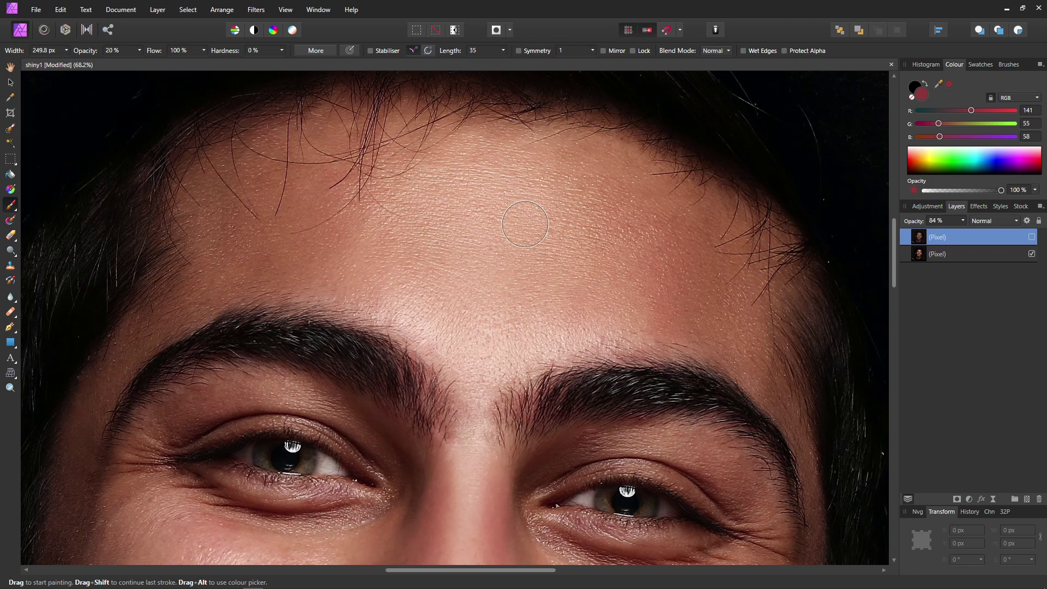
key("ctrl+0")
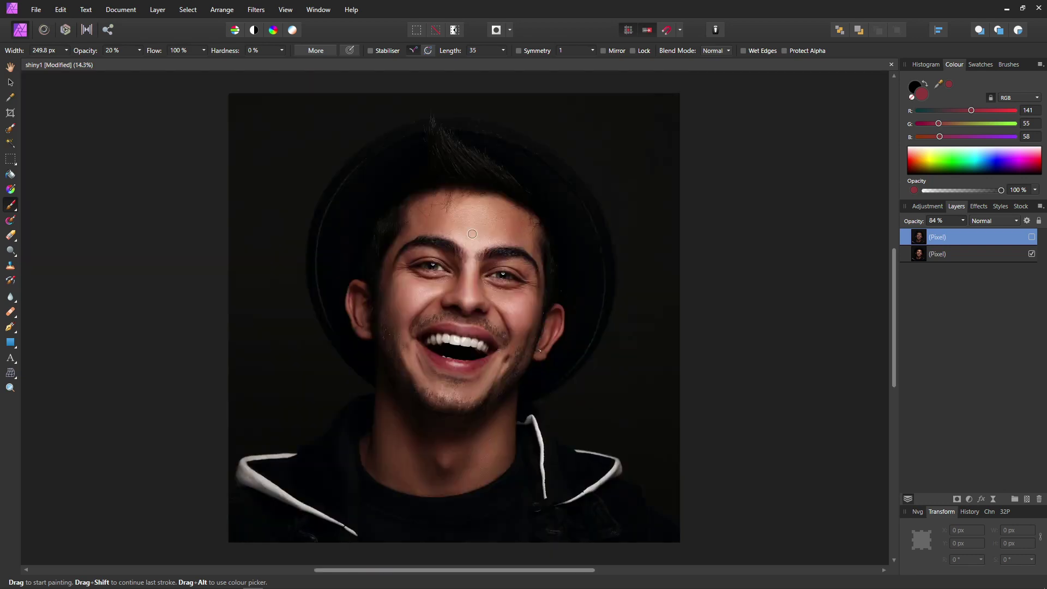
Step: Delete the hidden painted layer and add a new empty Pixel layer with Ctrl+Shift+N
right_click(907, 241)
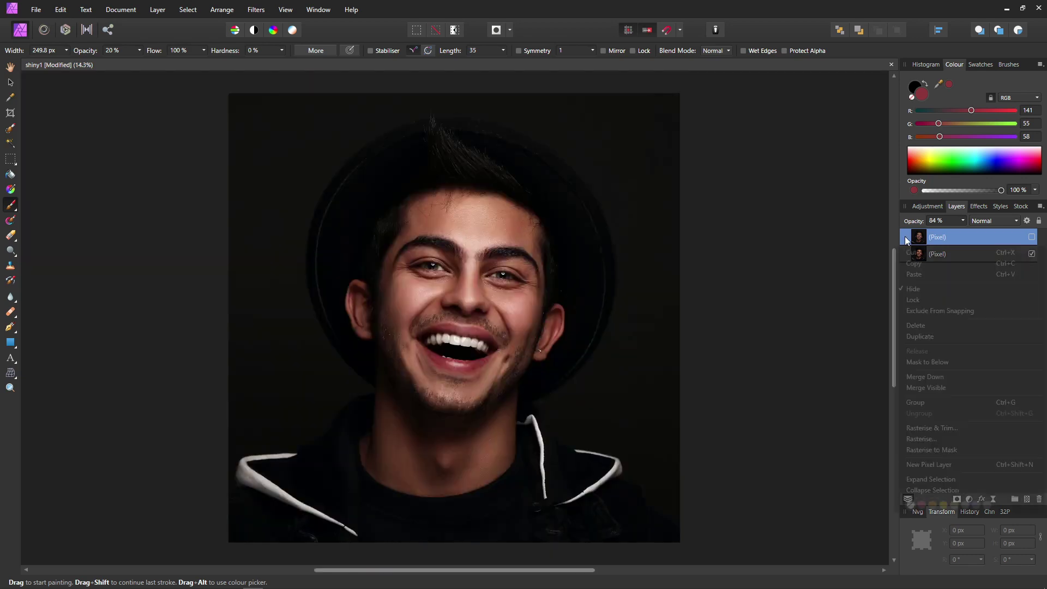
left_click(921, 325)
key("ctrl+shift+n")
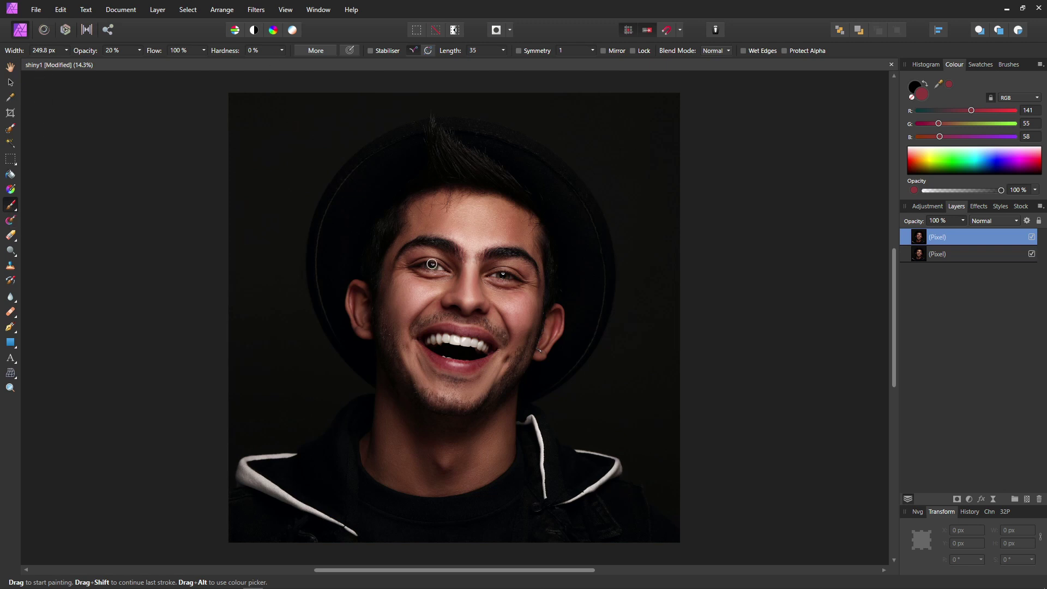
Step: Set the brush to Darker Colour mode, sample forehead skin (R186 G119 B92), and reduce width to 965.6 px
key("bracketright")
key("bracketright")
key("bracketright")
key("bracketright")
key("bracketright")
key("bracketright")
key("bracketright")
key("bracketright")
key("bracketright")
key("bracketright")
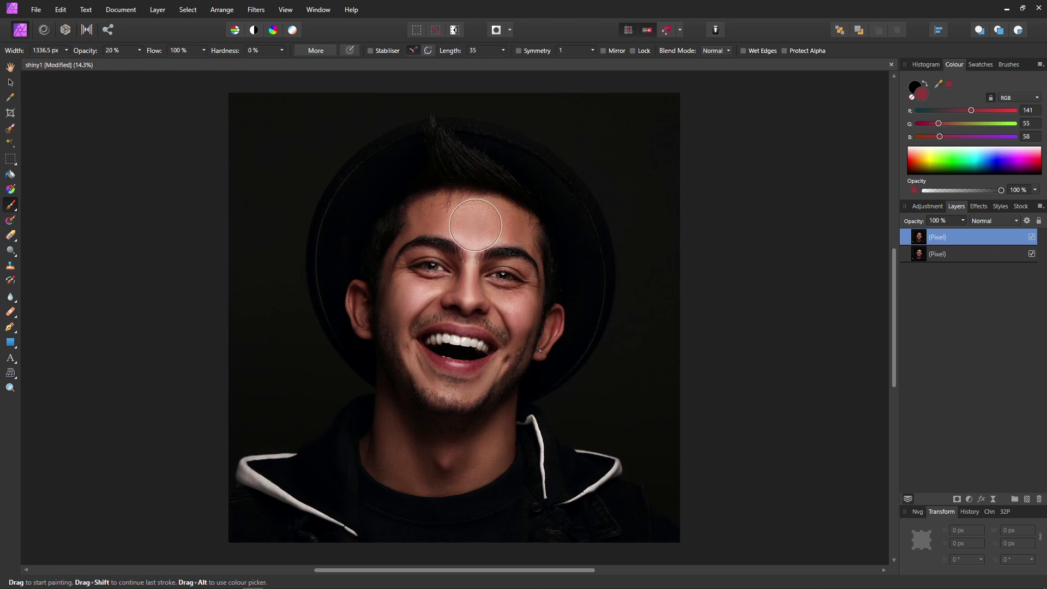
scroll(475, 224, "up", 3)
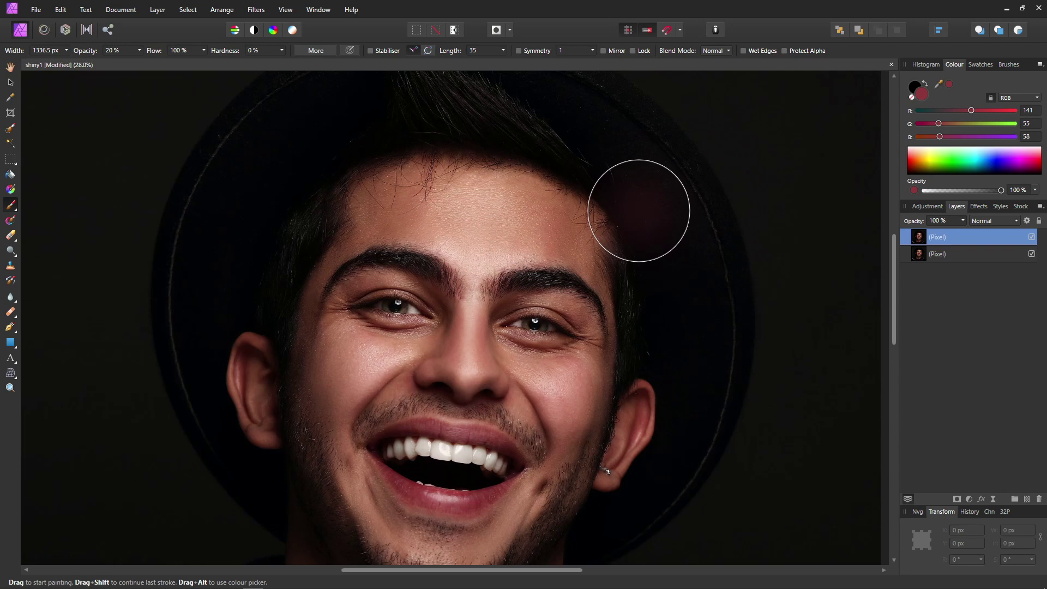
left_click(728, 50)
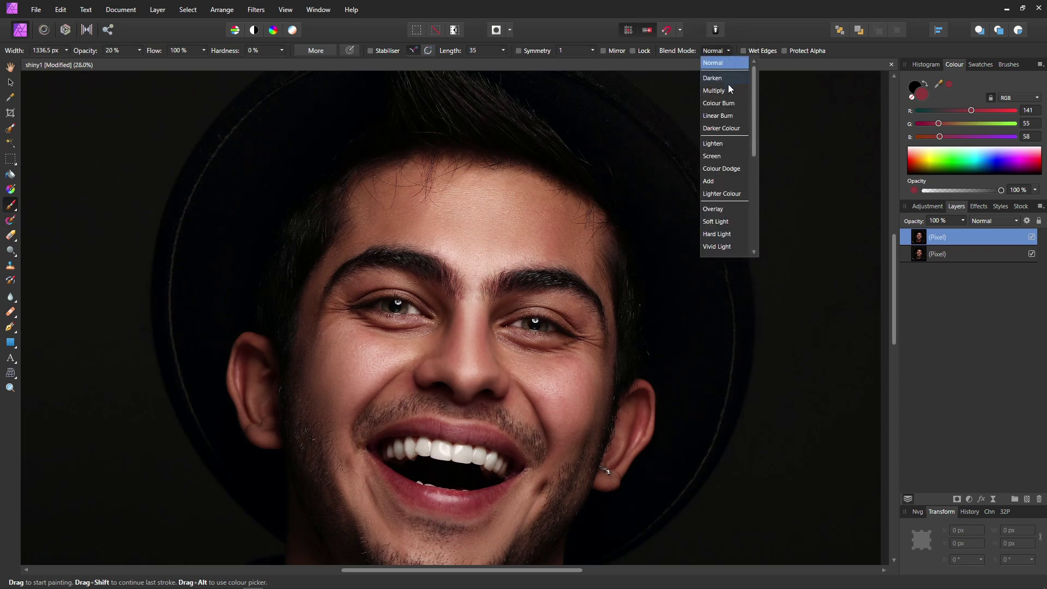
left_click(731, 130)
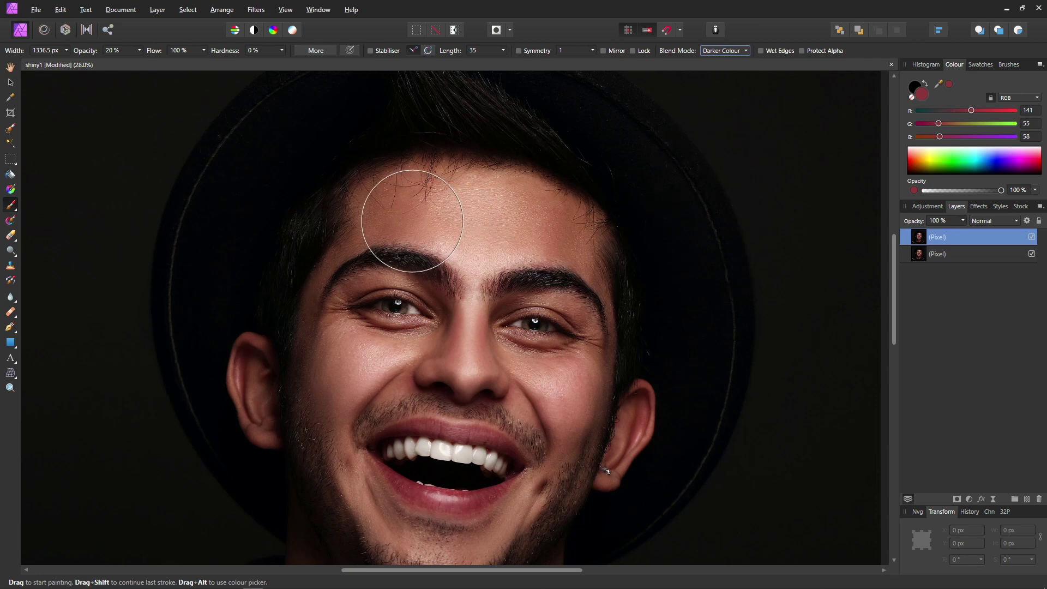
left_click(413, 221, "alt")
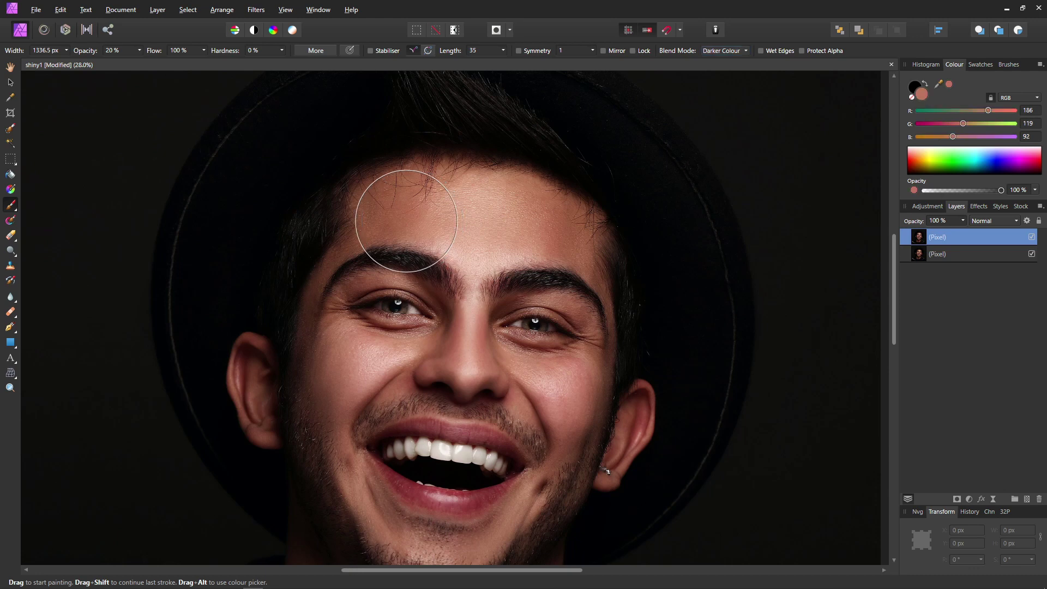
key("bracketleft")
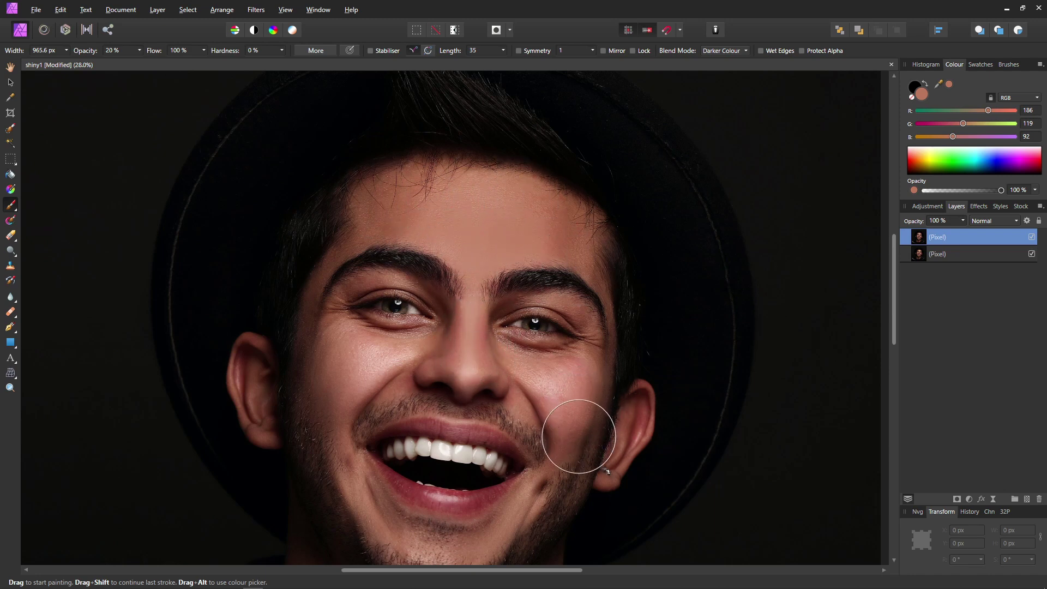
Step: Sample the cheek skin tones and paint over the shiny left cheek
left_click(567, 423, "alt")
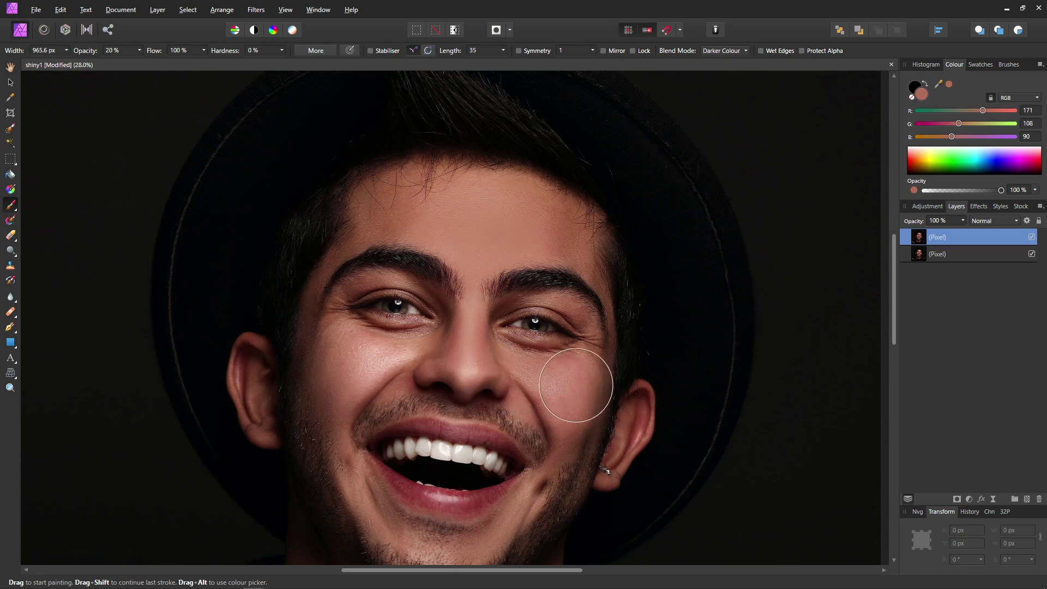
left_click(339, 378, "alt")
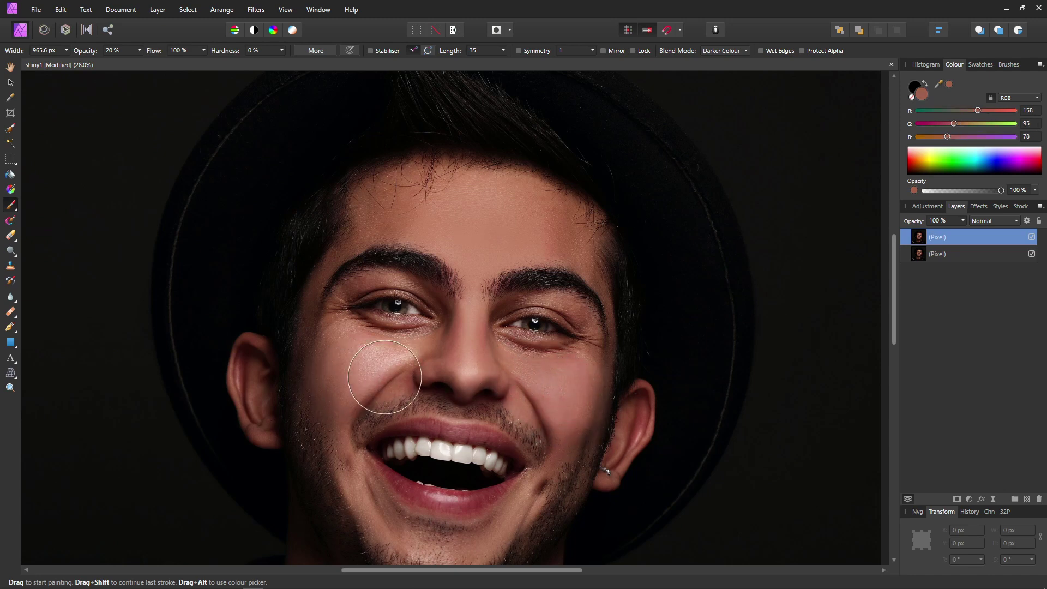
mouse_move(338, 371)
left_mouse_down()
mouse_move(405, 357)
mouse_move(356, 360)
mouse_move(380, 358)
mouse_move(359, 347)
mouse_move(386, 369)
left_mouse_up()
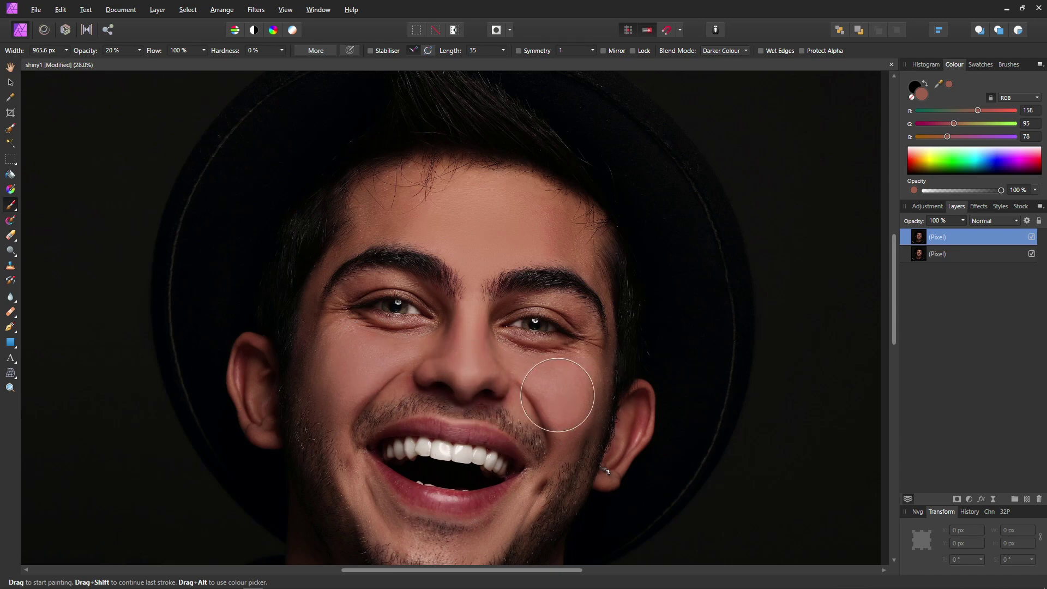
Step: Shrink the brush to 428.4 px and sample the lower lip's red (R138 G54 B52)
scroll(555, 394, "down", 2)
scroll(553, 395, "down", 2)
key("bracketleft")
key("bracketleft")
key("bracketleft")
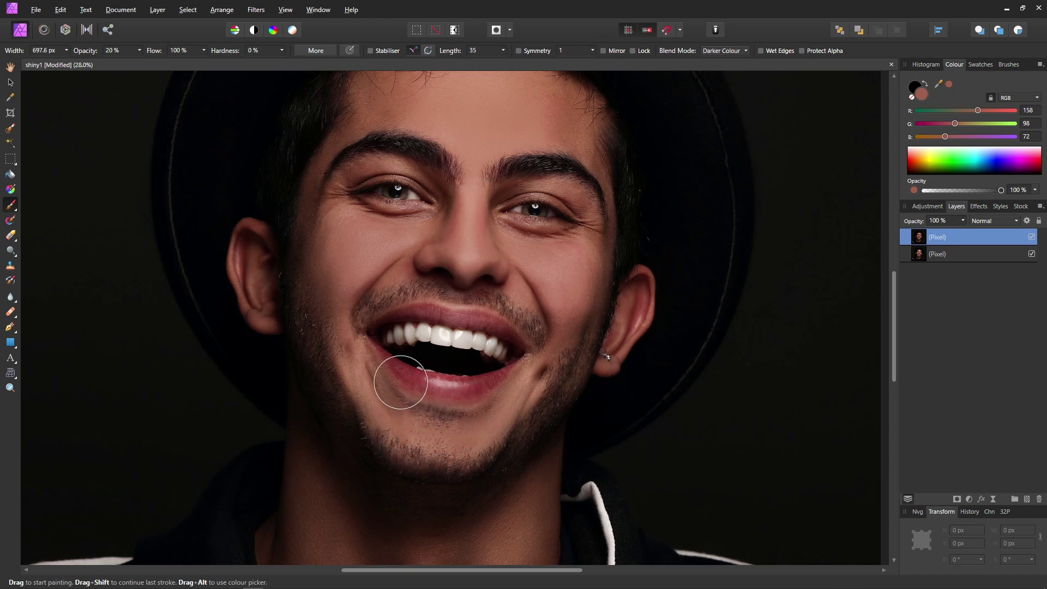
key("bracketleft")
key("bracketleft")
key("bracketleft")
left_click(412, 376, "alt")
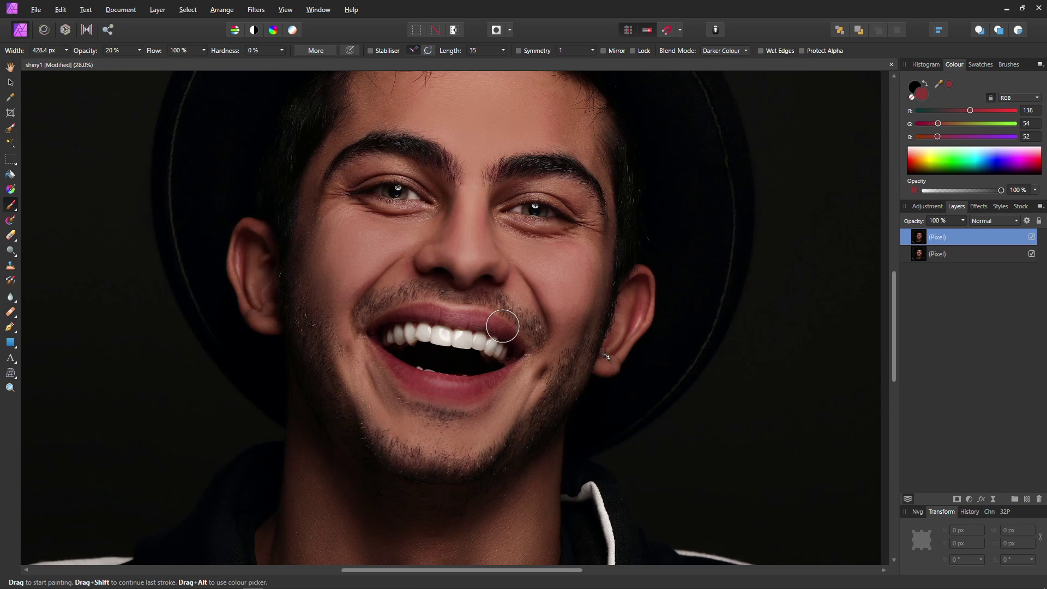
scroll(502, 325, "down", 2)
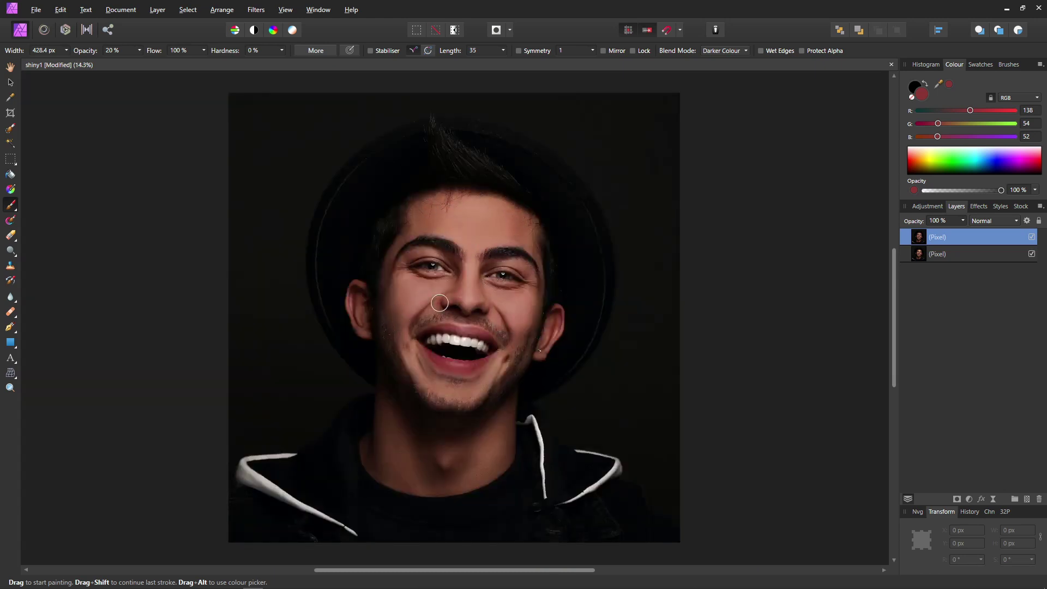
Step: Set the top layer's opacity to 78% and toggle it to compare the retouch
left_click(963, 221)
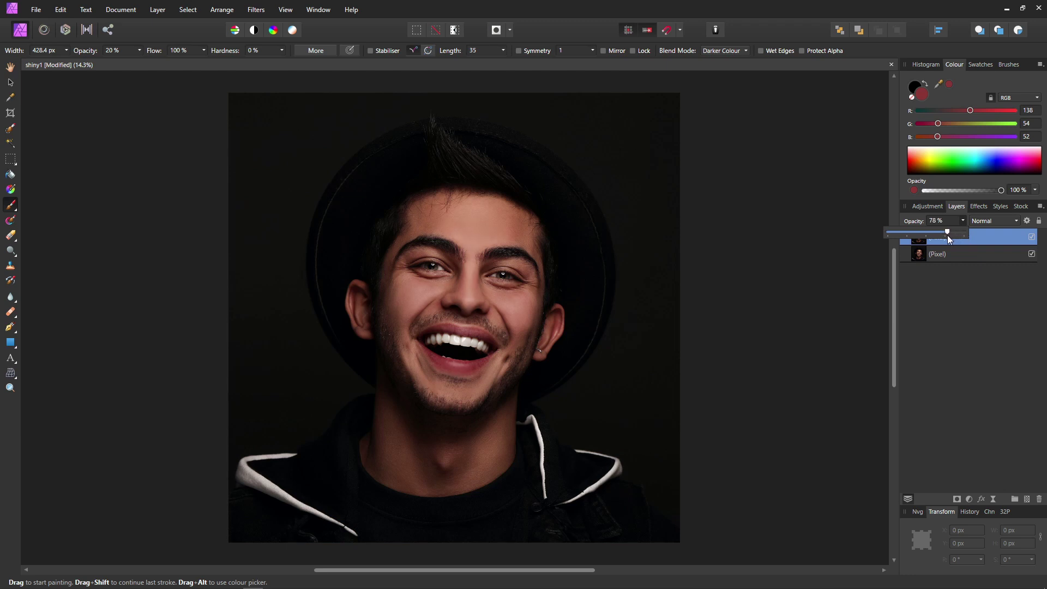
left_click(1032, 238)
left_click(1032, 237)
left_click(1031, 237)
left_click(1031, 237)
Step: Paint the darker sampled tone over the brows and left forehead, toggling the layer to check
scroll(476, 213, "up", 5)
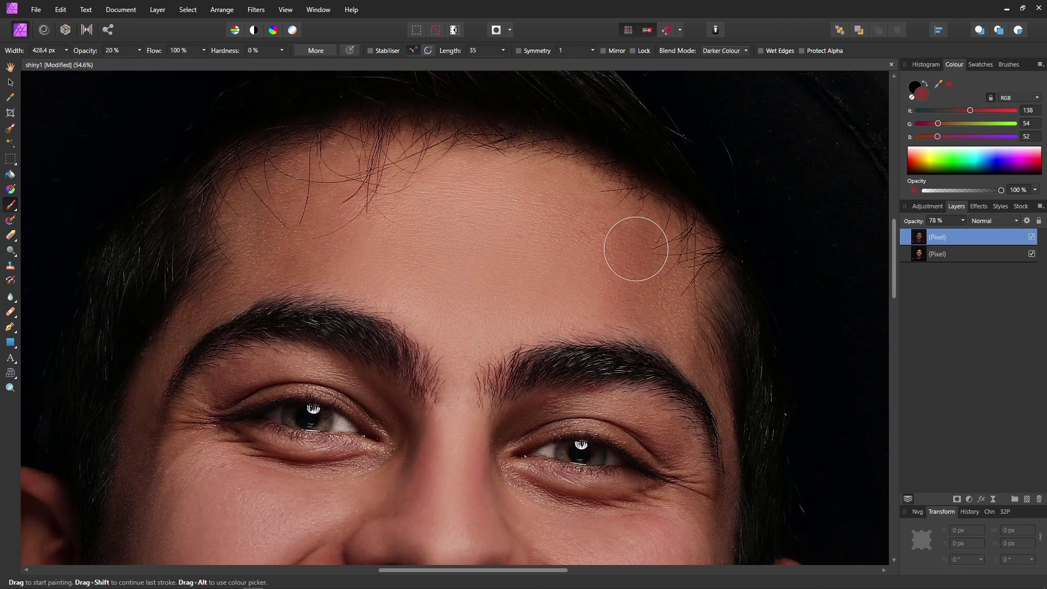
left_click(450, 308)
mouse_move(450, 308)
left_mouse_down()
mouse_move(475, 283)
mouse_move(507, 276)
mouse_move(657, 280)
mouse_move(699, 259)
left_mouse_up()
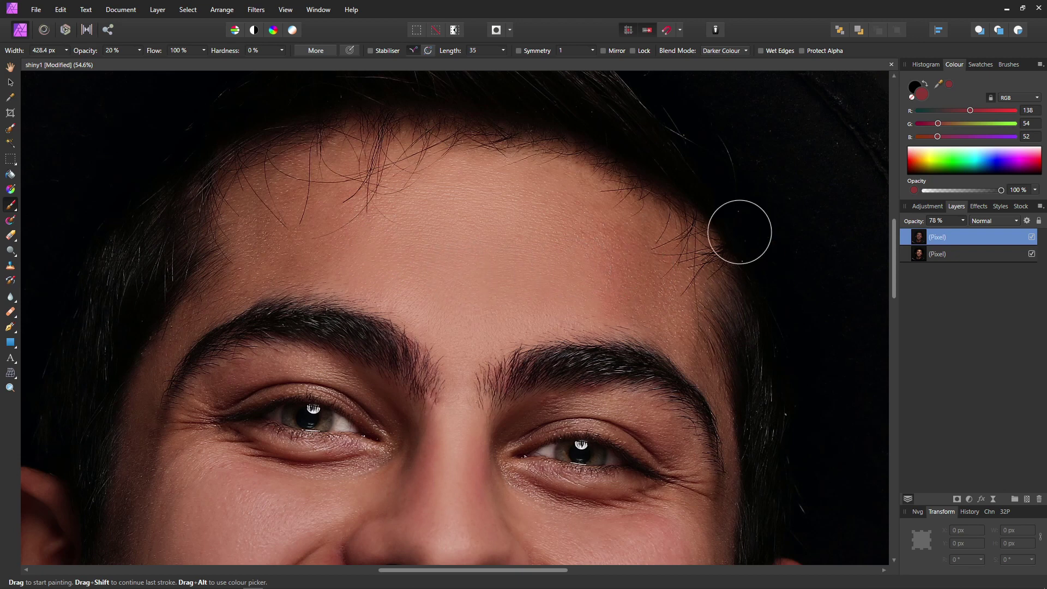
mouse_move(385, 274)
left_mouse_down()
mouse_move(339, 264)
mouse_move(348, 269)
left_mouse_up()
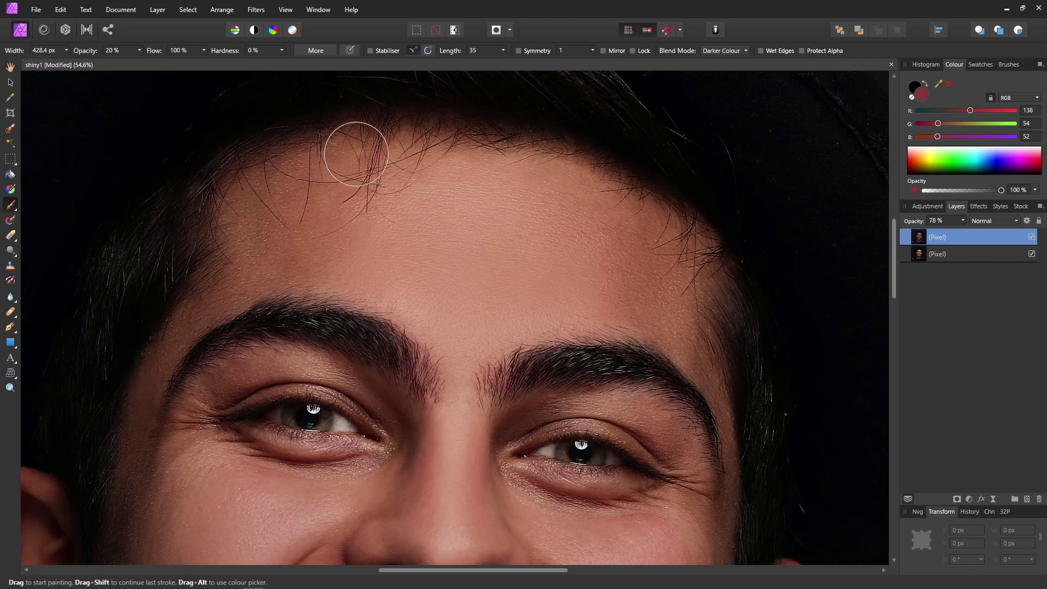
left_click(1032, 237)
left_click(1031, 237)
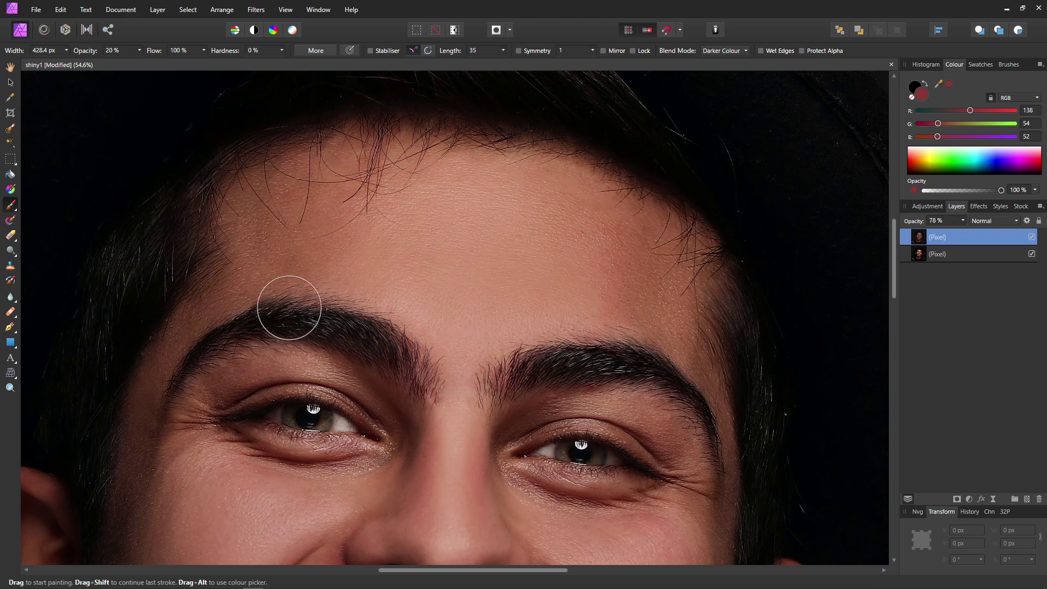
left_click(1032, 238)
left_click(1031, 238)
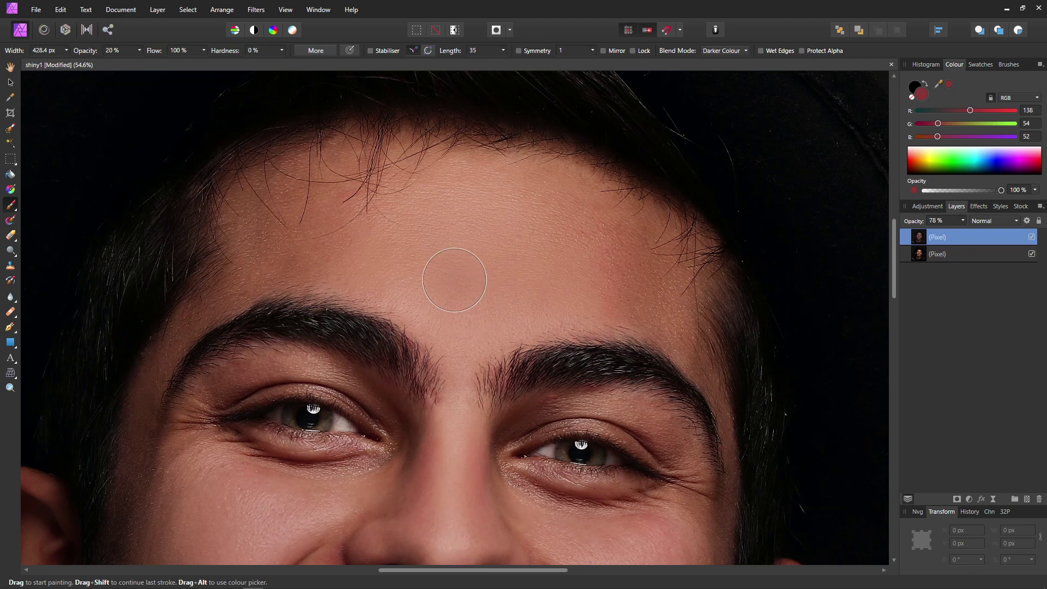
Step: Raise the top layer back to 100% opacity and brush a lip-red band across the mid-forehead
left_click(963, 221)
left_click_drag(964, 231, 986, 231)
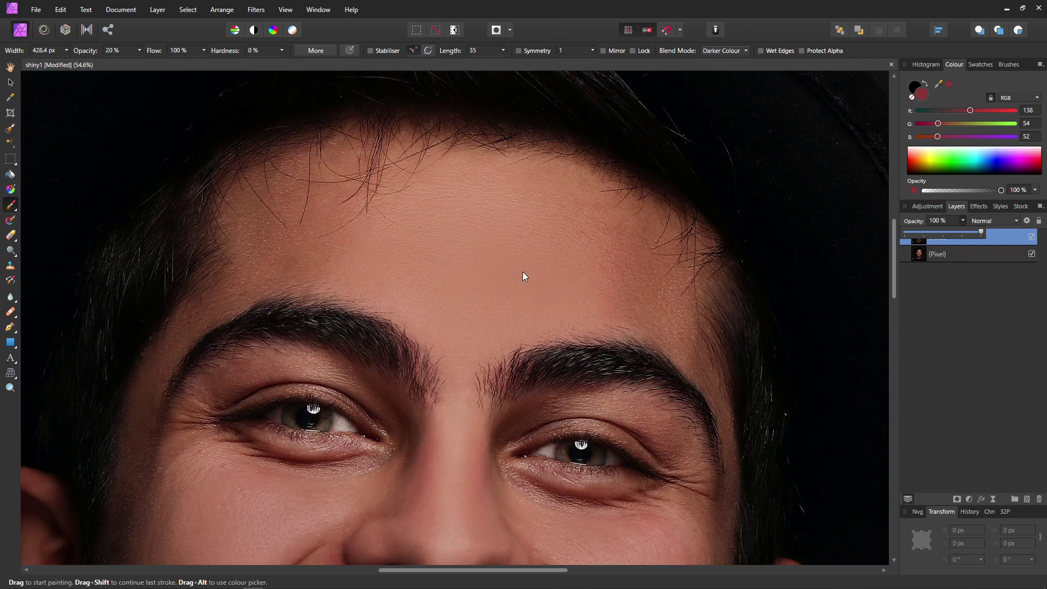
left_click_drag(453, 273, 559, 277)
mouse_move(356, 270)
left_mouse_down()
mouse_move(469, 272)
mouse_move(367, 272)
mouse_move(488, 281)
mouse_move(540, 299)
mouse_move(516, 274)
mouse_move(530, 270)
mouse_move(500, 243)
mouse_move(535, 240)
mouse_move(492, 222)
mouse_move(508, 215)
mouse_move(457, 219)
mouse_move(518, 205)
mouse_move(497, 249)
mouse_move(528, 246)
mouse_move(535, 263)
mouse_move(489, 280)
left_mouse_up()
scroll(488, 280, "up", 3)
scroll(491, 284, "up", 1)
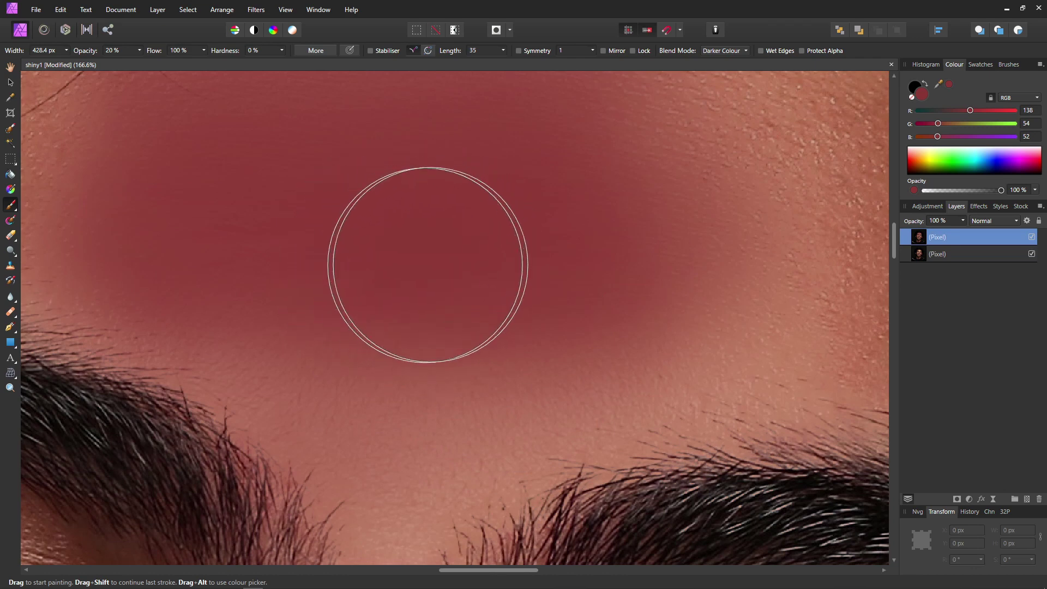
scroll(478, 263, "down", 3)
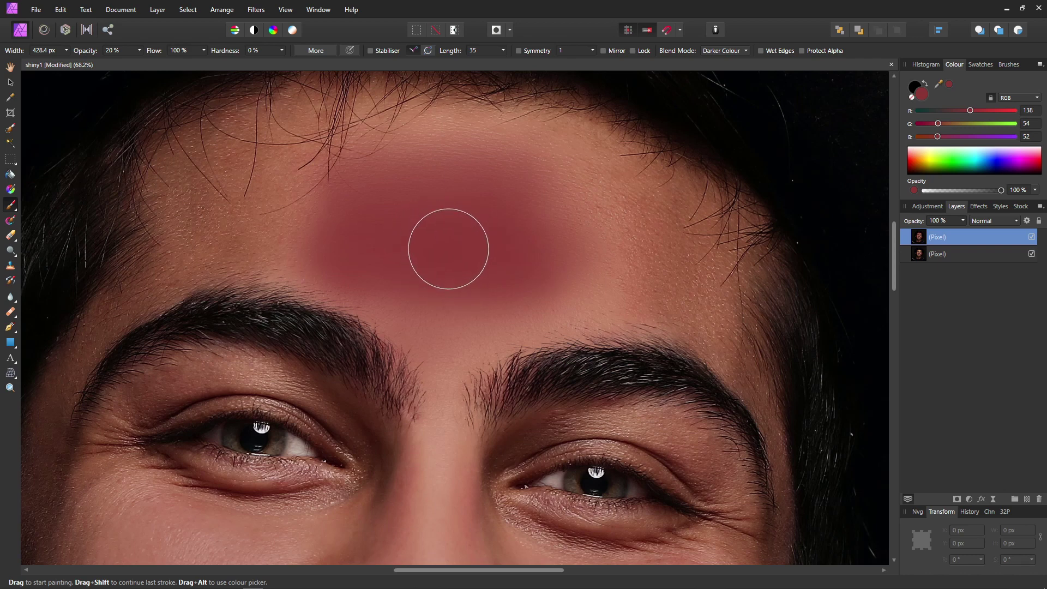
scroll(451, 245, "down", 2)
scroll(450, 245, "down", 1)
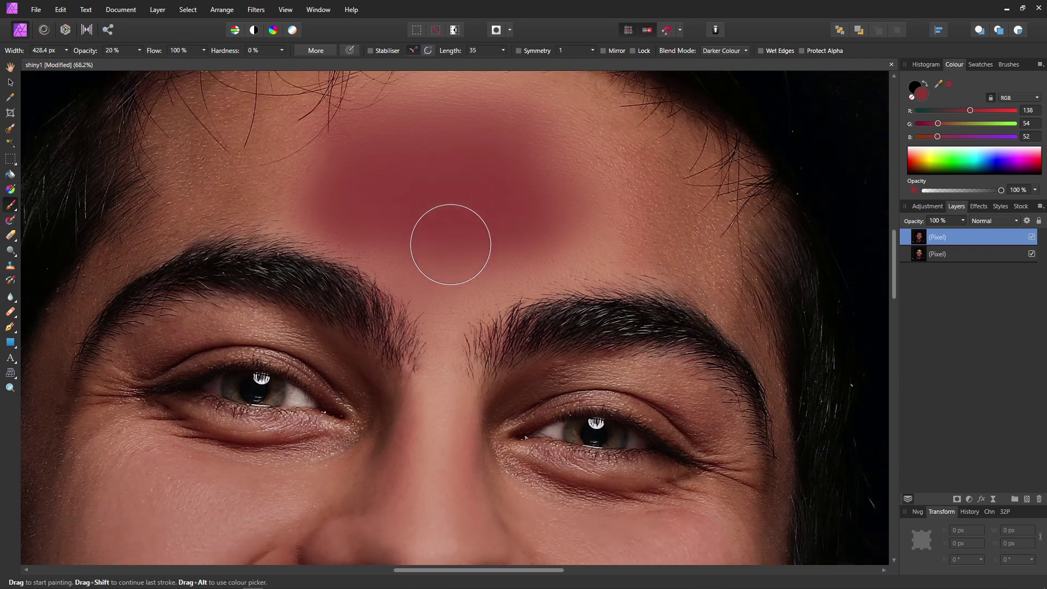
key("ctrl+0")
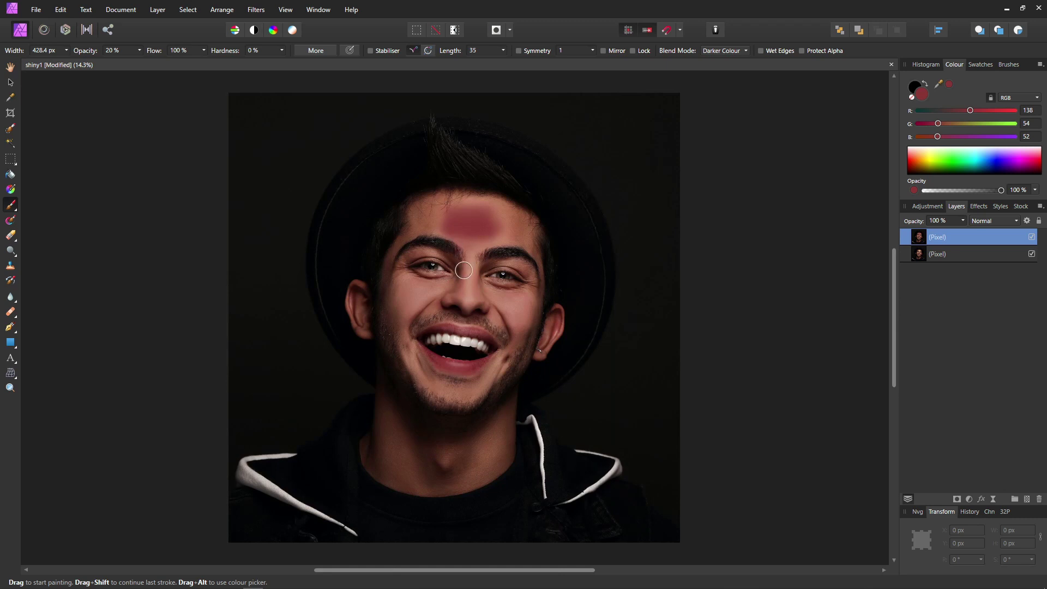
Step: Sample face skin and shrink the brush, then delete the painted layer and duplicate the portrait with Ctrl+J
left_click(469, 301, "alt")
left_click_drag(470, 300, 472, 301)
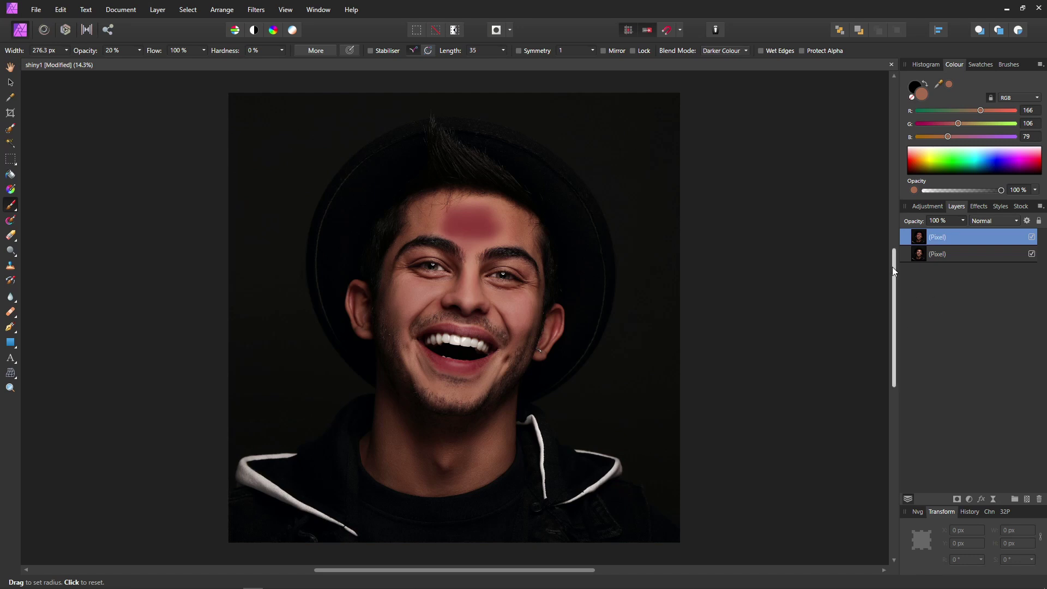
right_click(923, 243)
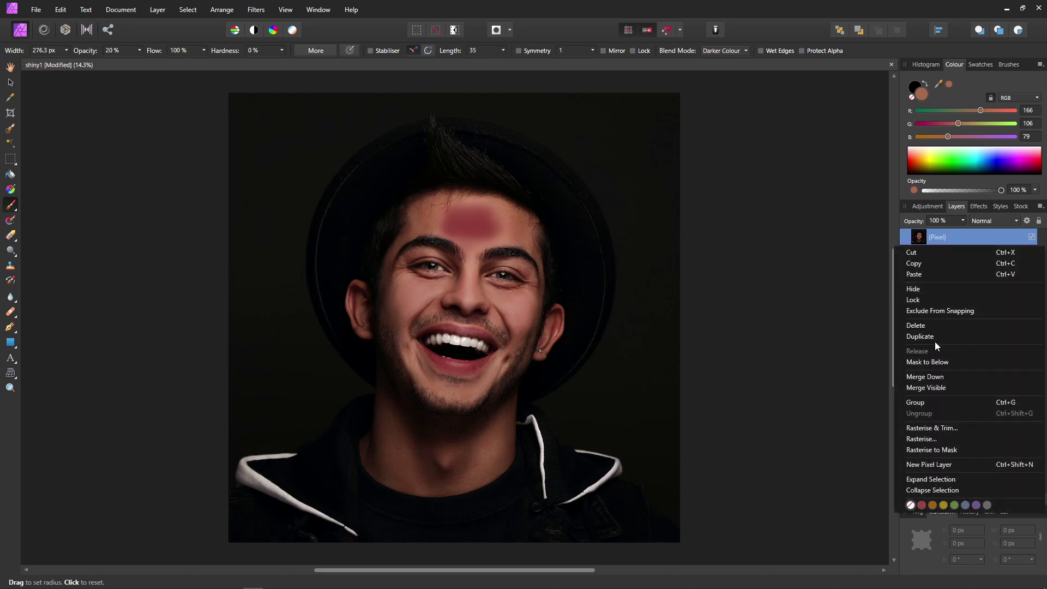
left_click(940, 326)
key("ctrl+j")
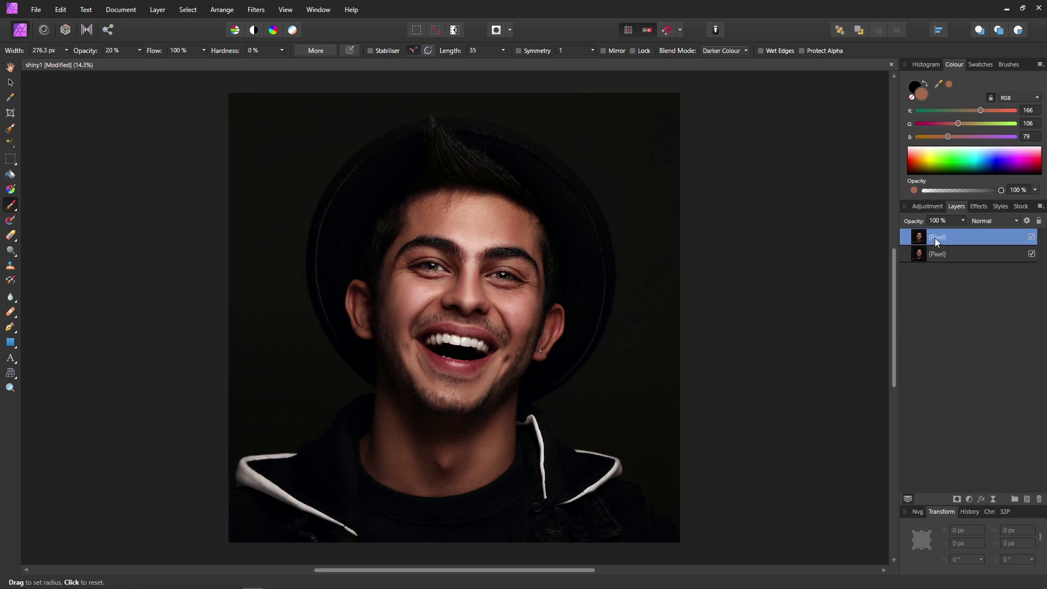
Step: Apply the Frequency Separation filter to the duplicate with a 4.6 px radius
left_click(257, 10)
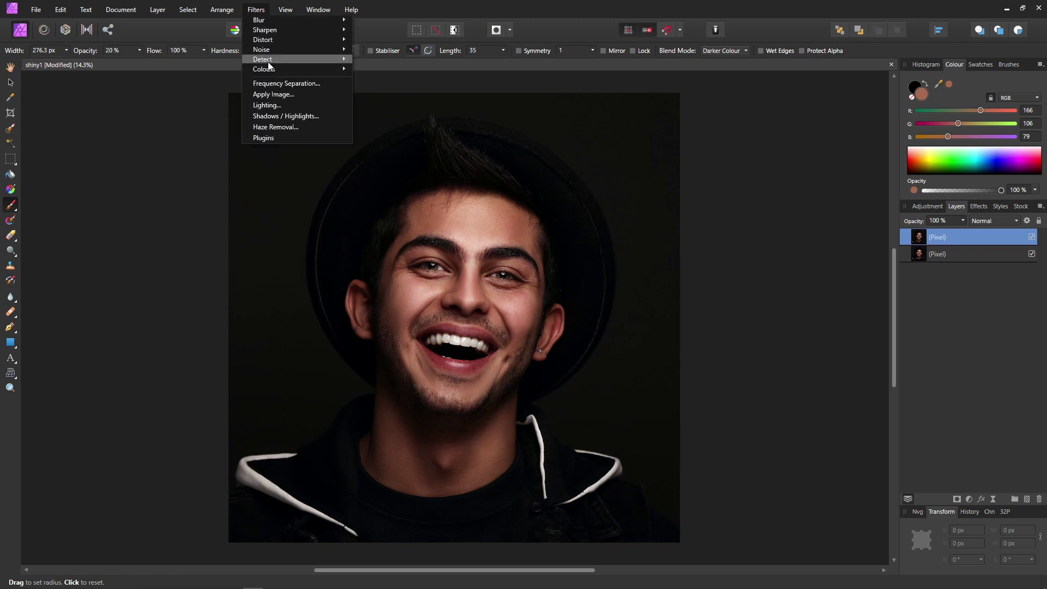
left_click(275, 84)
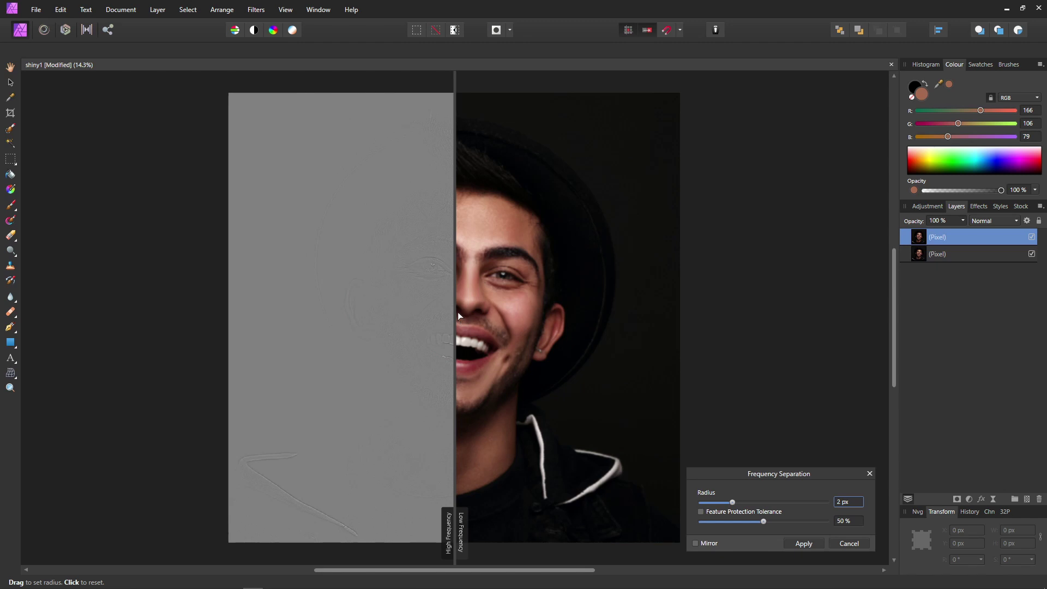
scroll(457, 312, "up", 8)
left_click_drag(534, 226, 439, 468)
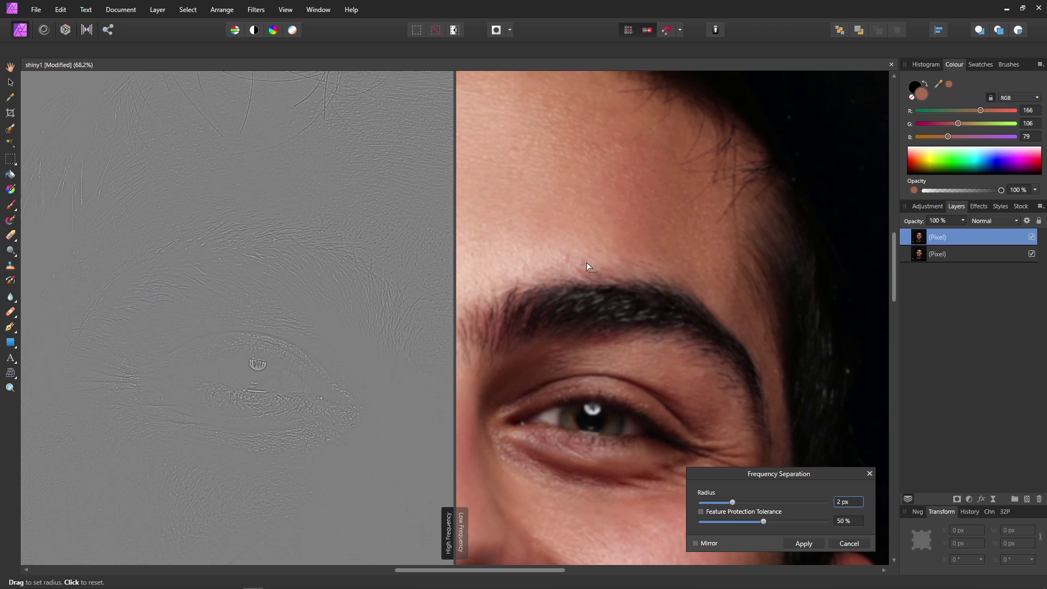
mouse_move(733, 503)
left_mouse_down()
mouse_move(707, 503)
mouse_move(740, 508)
left_mouse_up()
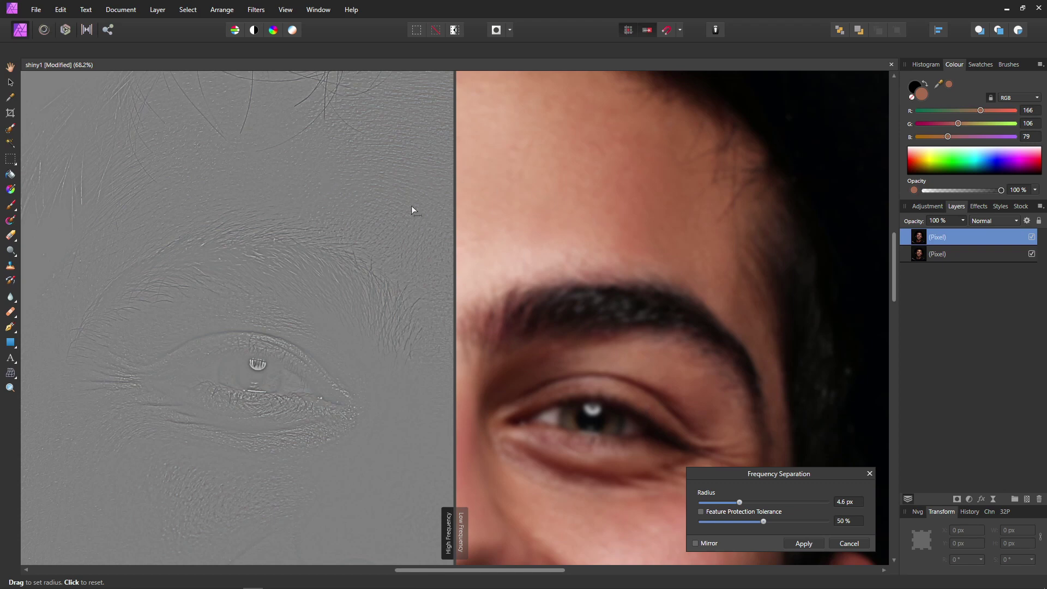
left_click(804, 544)
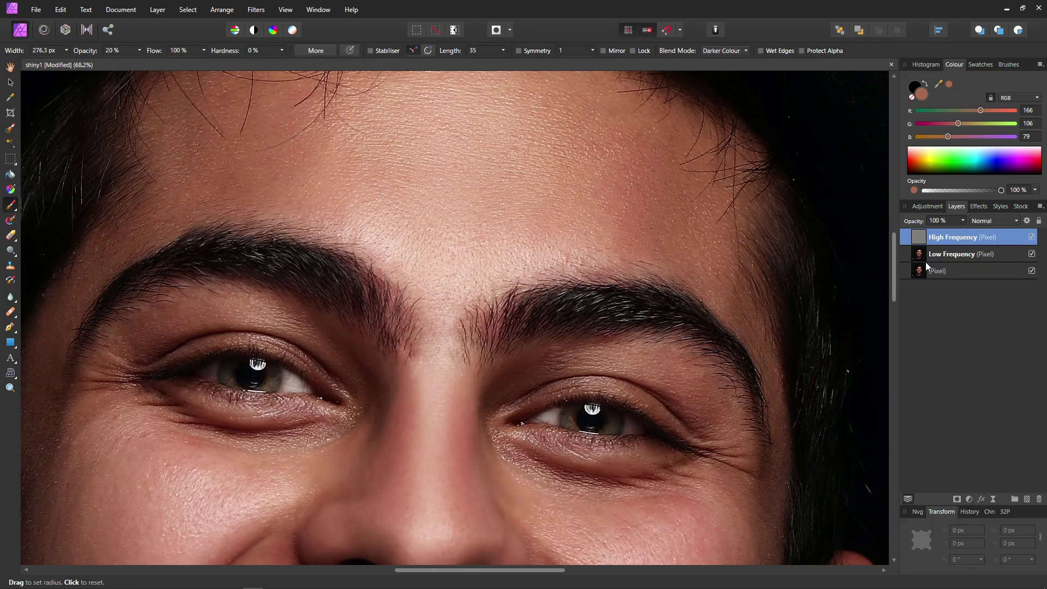
left_click(920, 255)
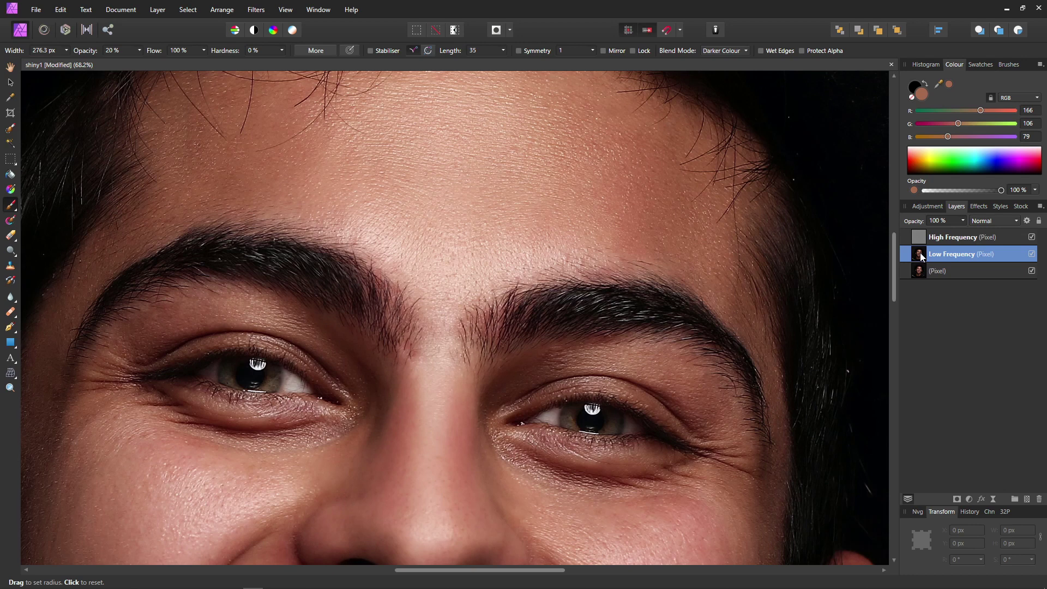
left_click(921, 241)
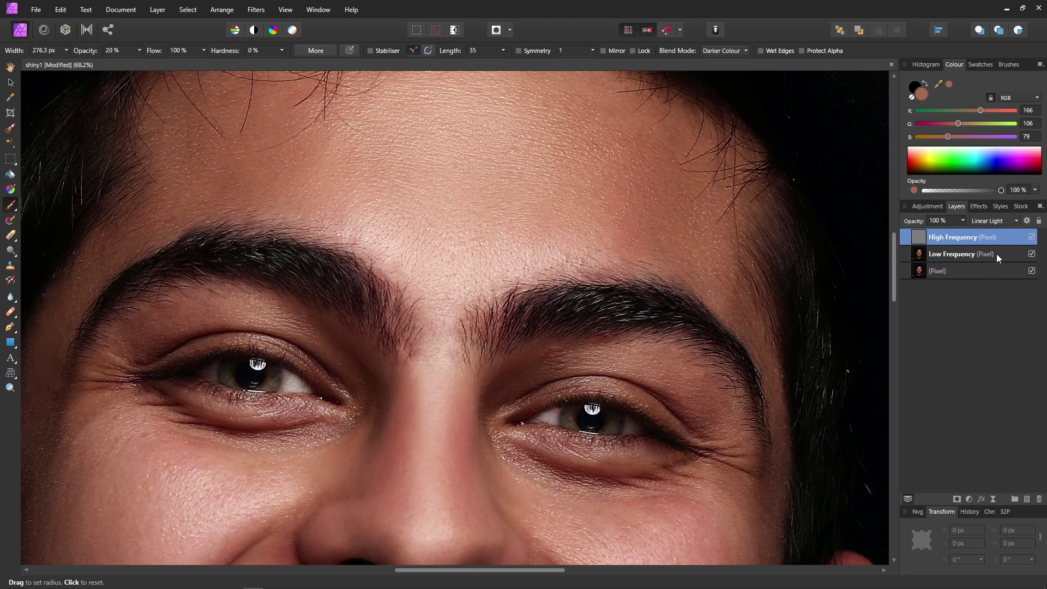
left_click(1032, 239)
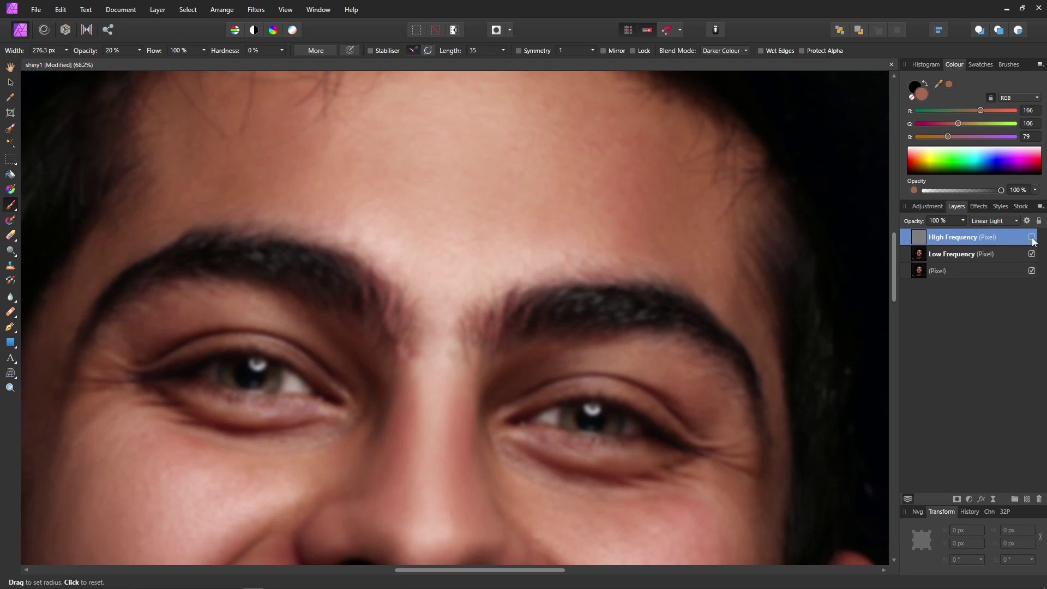
left_click(1032, 239)
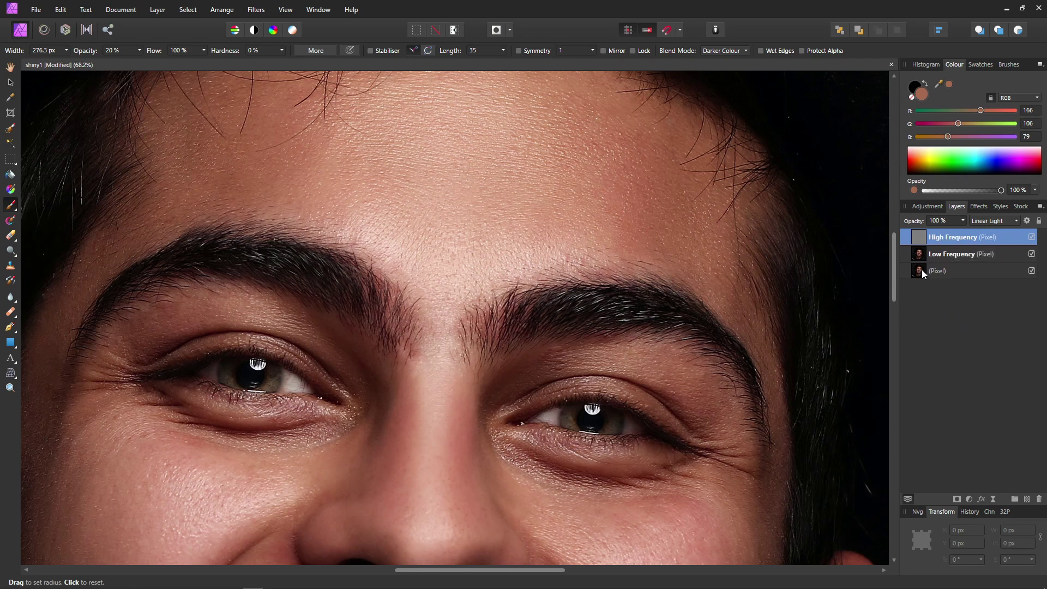
left_click(922, 254)
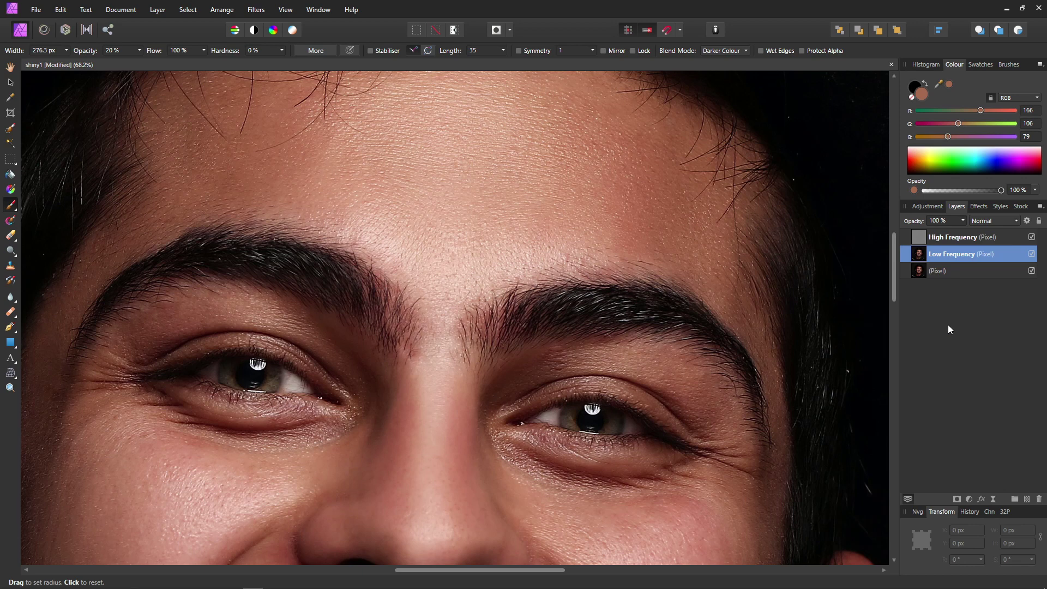
Step: Duplicate the Low Frequency layer, sample a forehead skin tone and size the brush
key("ctrl+j")
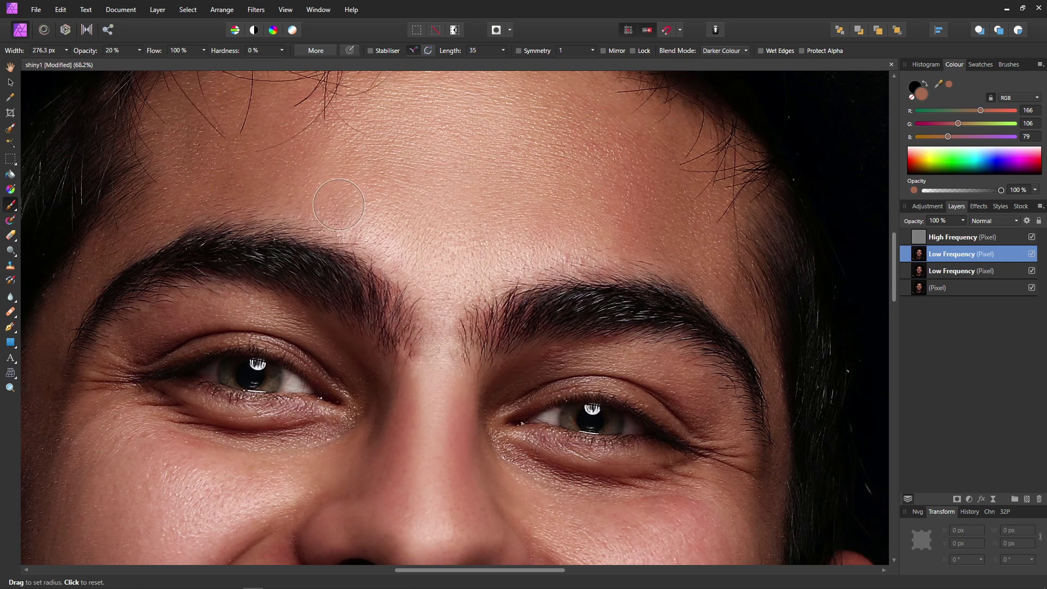
left_click(302, 183, "alt")
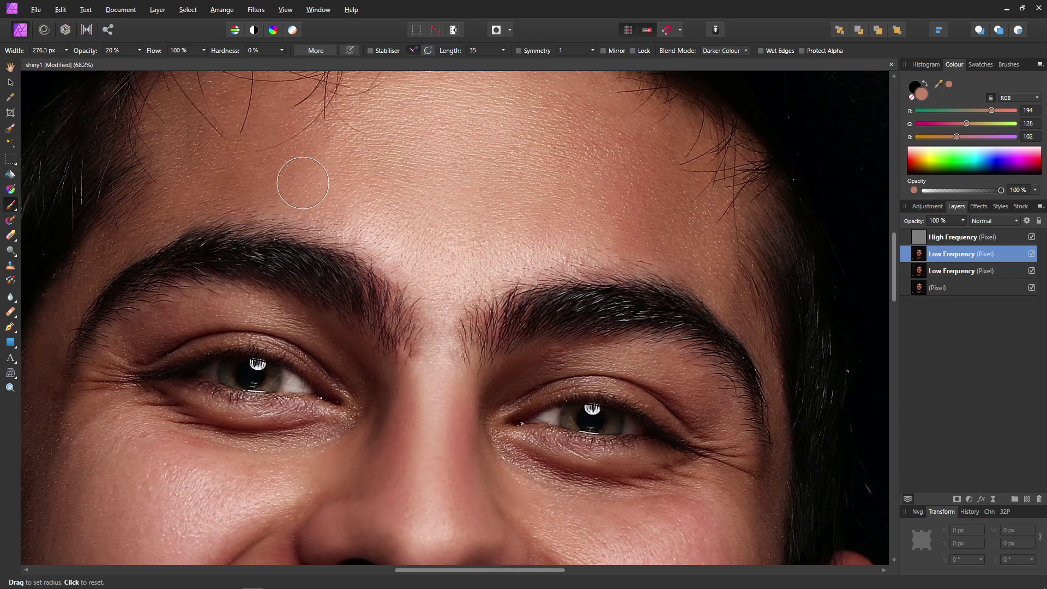
left_click_drag(302, 183, 358, 182)
scroll(439, 274, "down", 2)
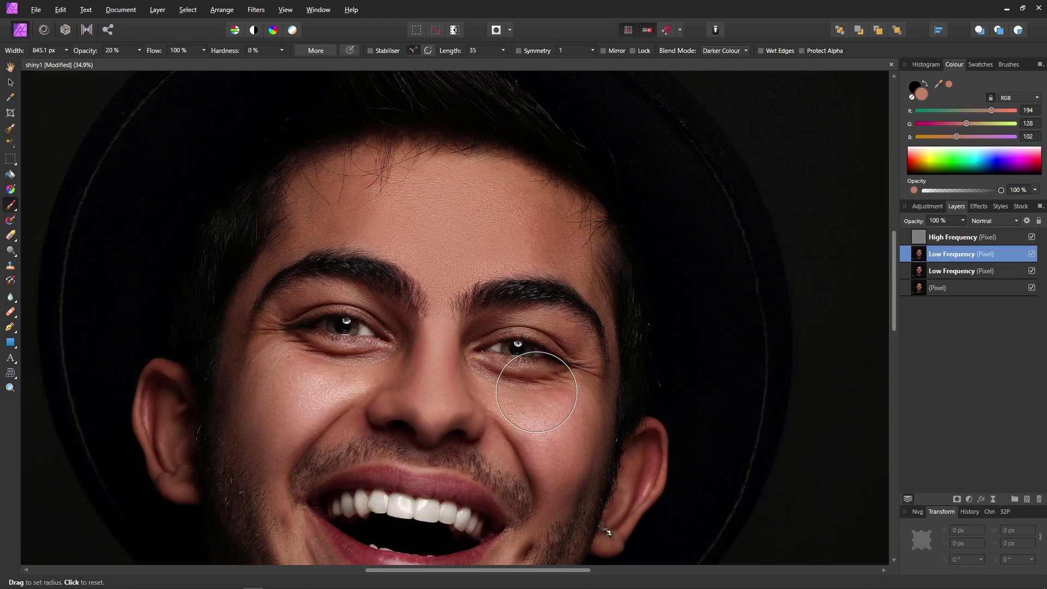
key("bracketleft")
Step: Paint sampled skin tones over the shine on the right and left cheeks
left_click(533, 440, "alt")
mouse_move(532, 441)
left_mouse_down()
mouse_move(505, 410)
mouse_move(559, 428)
mouse_move(576, 406)
mouse_move(504, 414)
mouse_move(581, 453)
left_mouse_up()
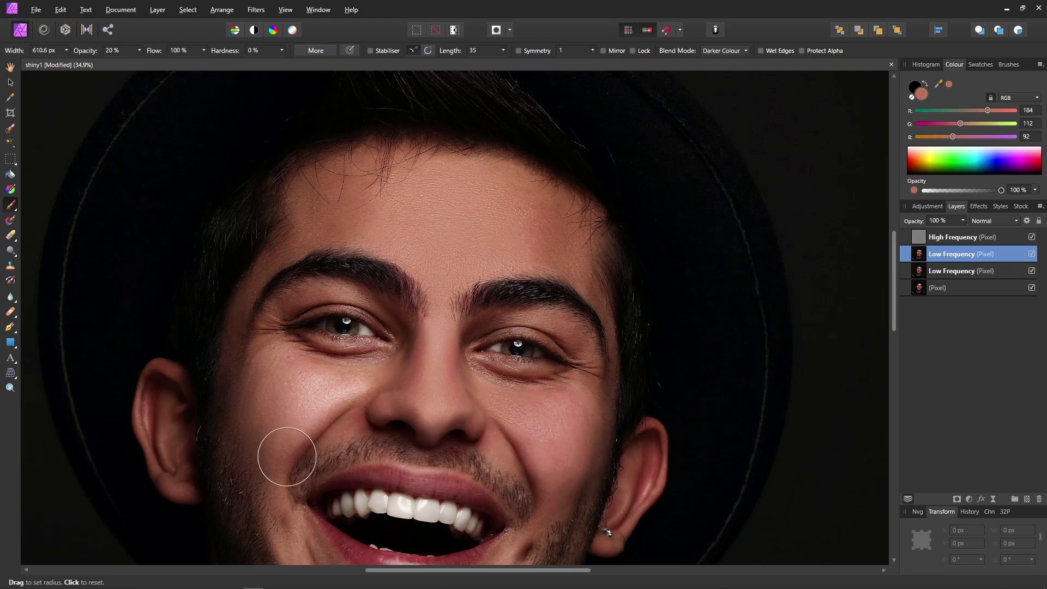
left_click(345, 397, "alt")
left_click_drag(269, 414, 351, 400)
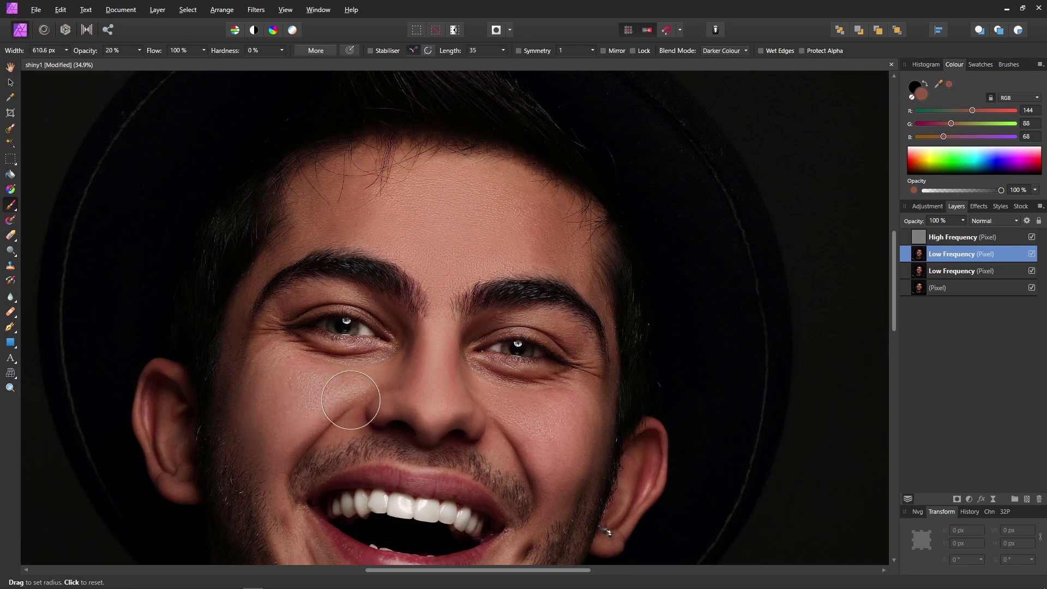
Step: Sample the chin with a smaller brush, paint below the lower lip, and fit the photo in view
scroll(593, 407, "down", 1)
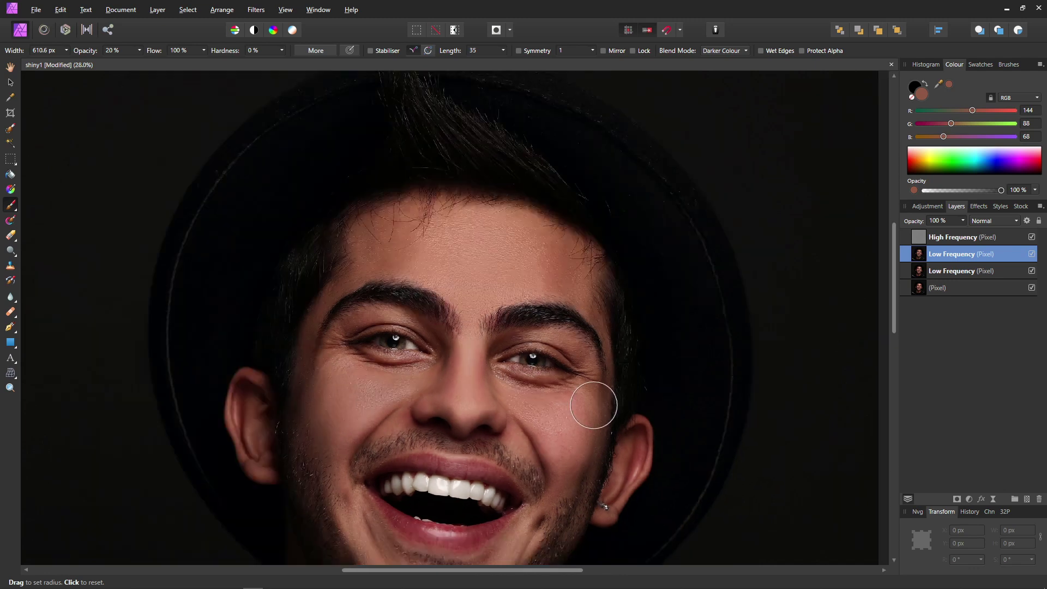
scroll(594, 405, "down", 1)
left_click_drag(572, 449, 556, 303)
left_click(415, 402, "alt")
scroll(453, 377, "up", 5)
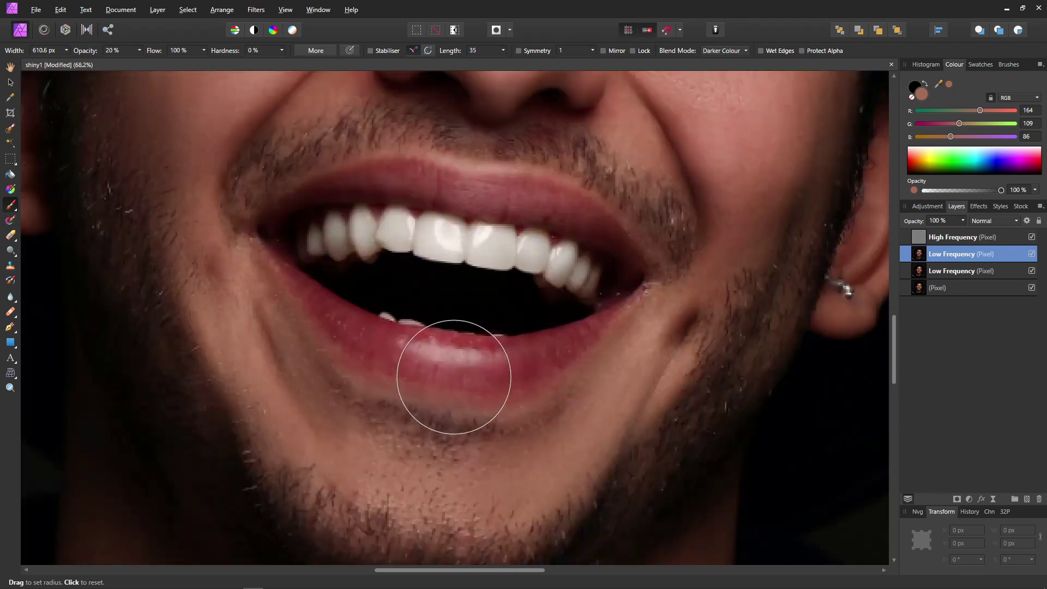
key("bracketleft")
key("bracketleft")
key("bracketleft")
left_click(363, 343, "alt")
mouse_move(574, 427)
left_mouse_down()
mouse_move(562, 392)
mouse_move(592, 408)
left_mouse_up()
scroll(591, 408, "down", 5)
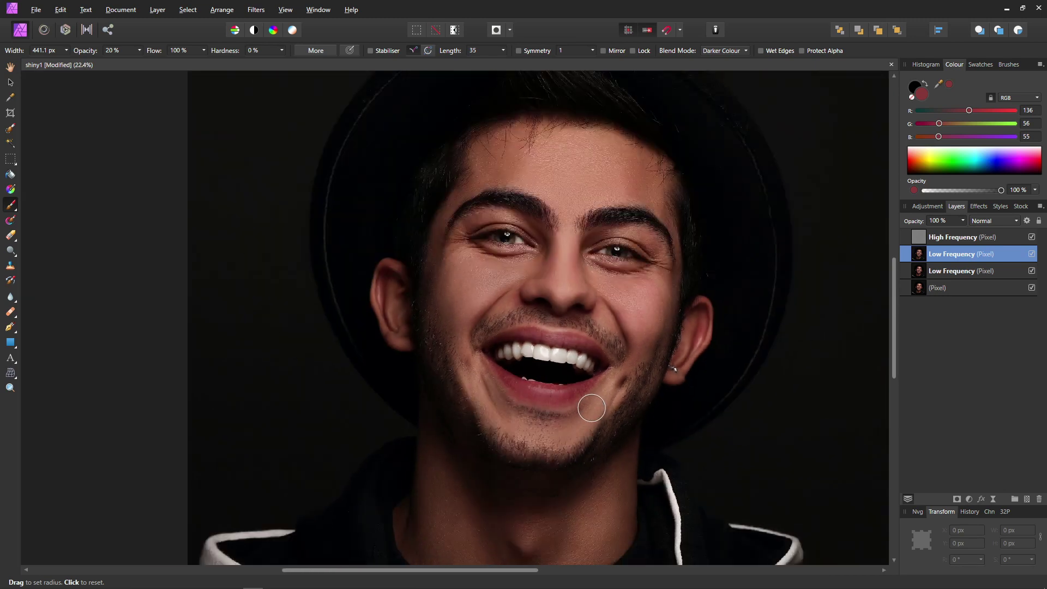
left_click_drag(647, 374, 561, 381)
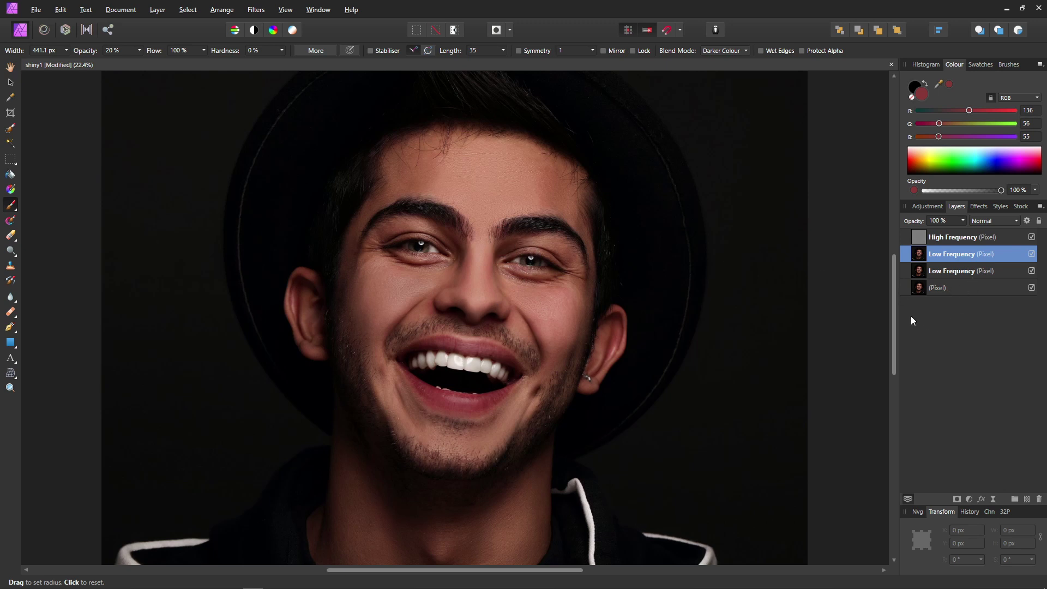
key("ctrl+0")
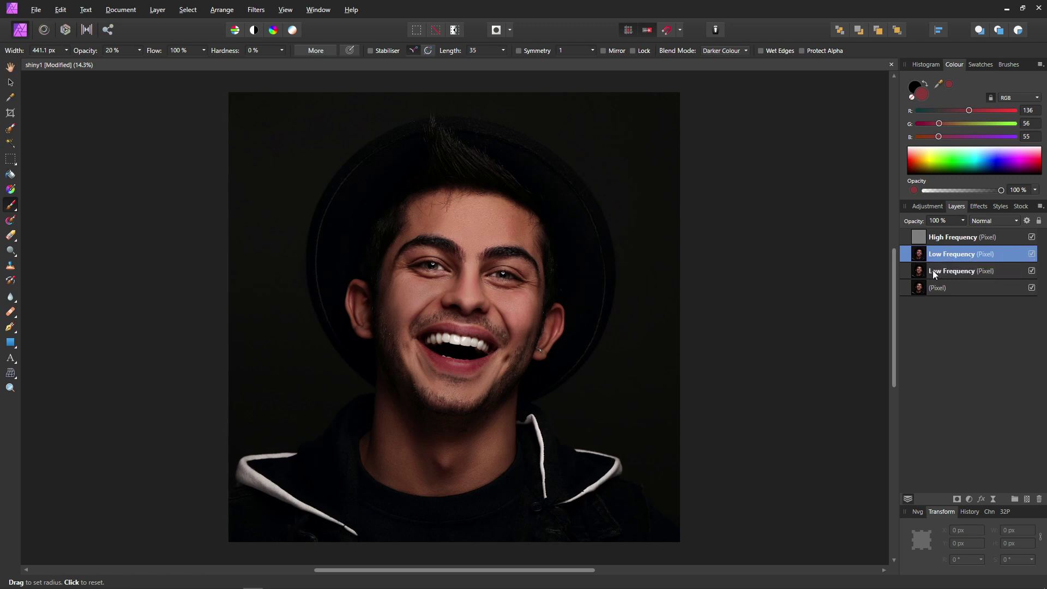
left_click(1032, 255)
left_click(1032, 254)
left_click(962, 221)
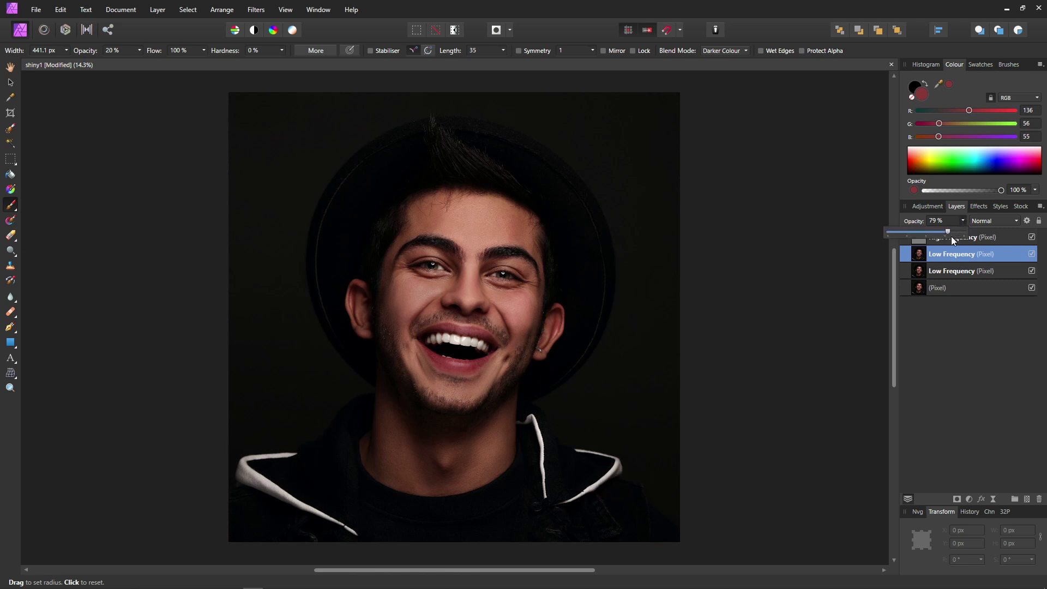
left_click(1032, 255)
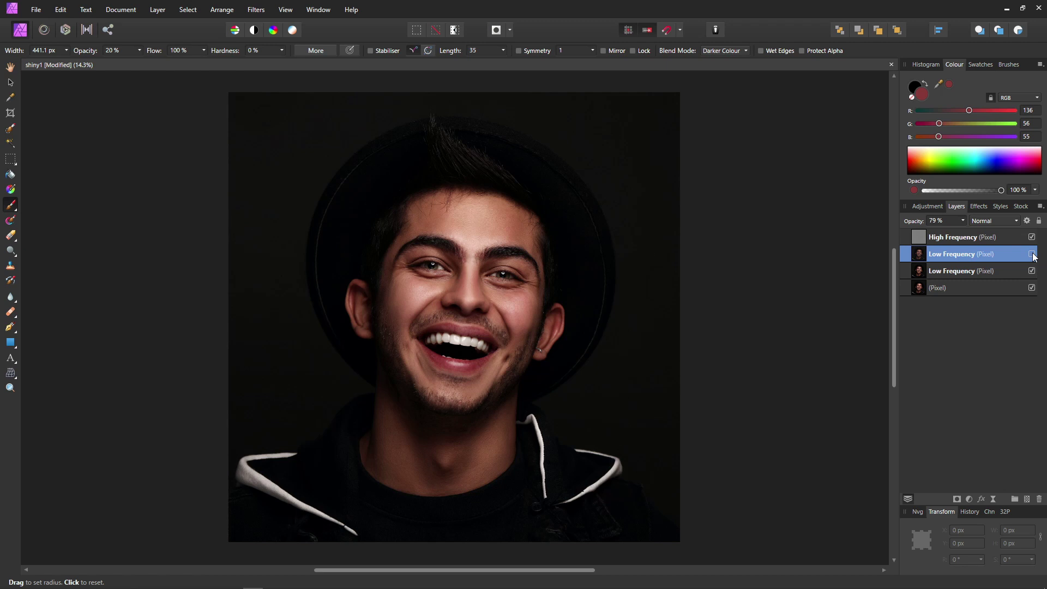
left_click(1032, 255)
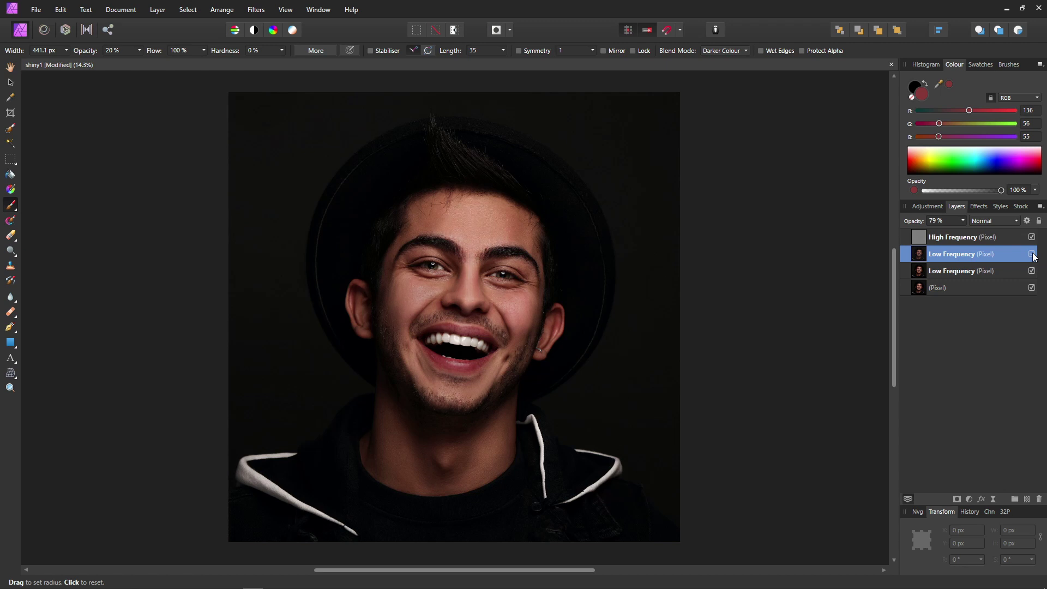
left_click(963, 220)
left_click_drag(964, 234, 981, 234)
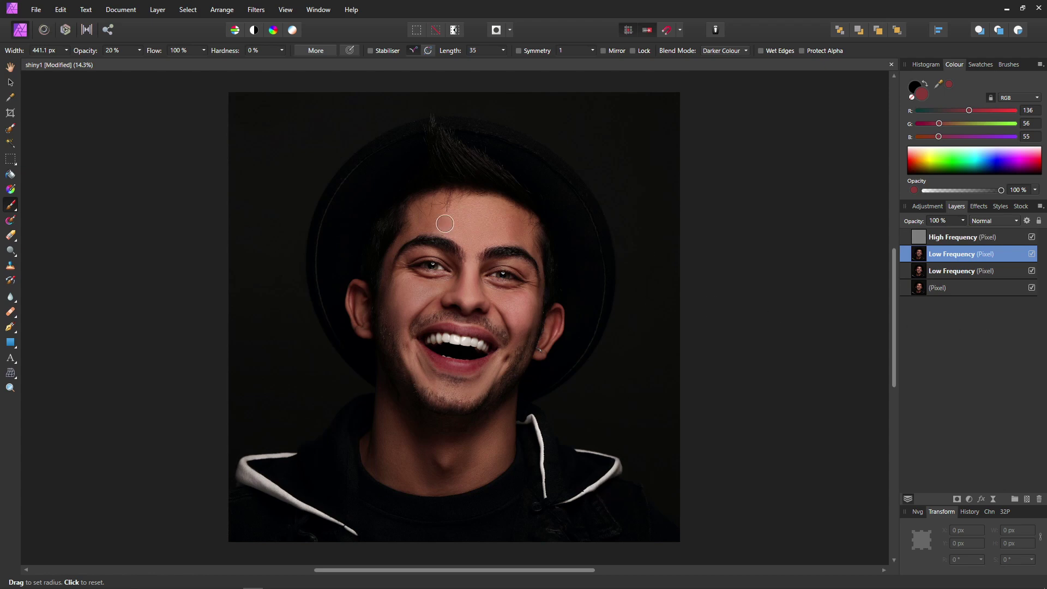
Step: Brush the sampled skin tone across the forehead shine, then revert those strokes with Ctrl+Z
scroll(445, 223, "up", 5)
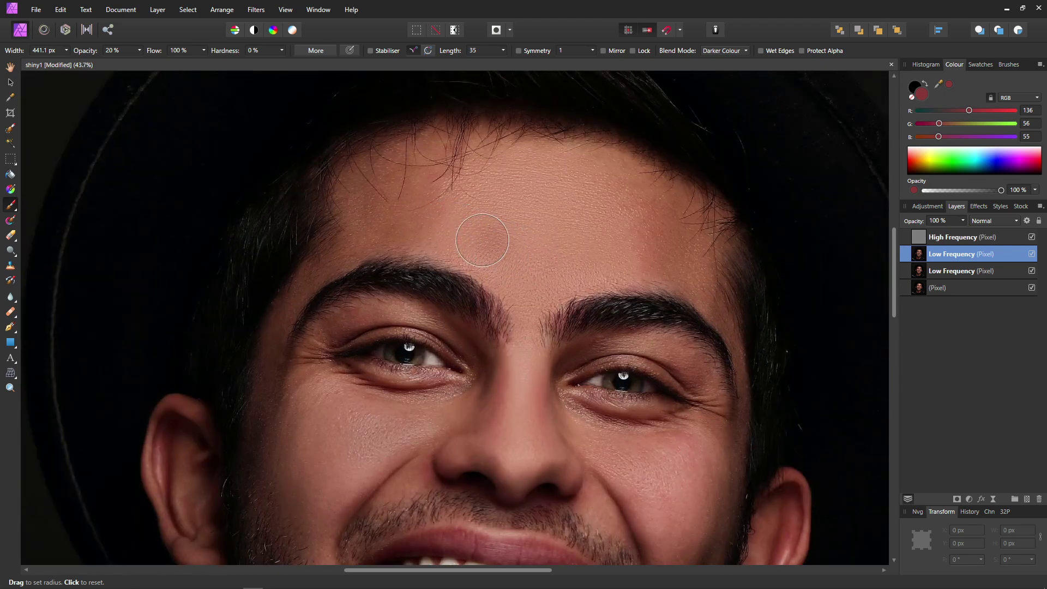
mouse_move(490, 231)
left_mouse_down()
mouse_move(536, 231)
mouse_move(455, 234)
mouse_move(451, 271)
mouse_move(546, 268)
mouse_move(495, 218)
mouse_move(485, 231)
mouse_move(546, 249)
mouse_move(565, 271)
mouse_move(599, 276)
mouse_move(466, 240)
mouse_move(532, 222)
mouse_move(616, 249)
mouse_move(544, 302)
mouse_move(589, 277)
mouse_move(506, 249)
mouse_move(537, 249)
mouse_move(526, 258)
mouse_move(548, 248)
left_mouse_up()
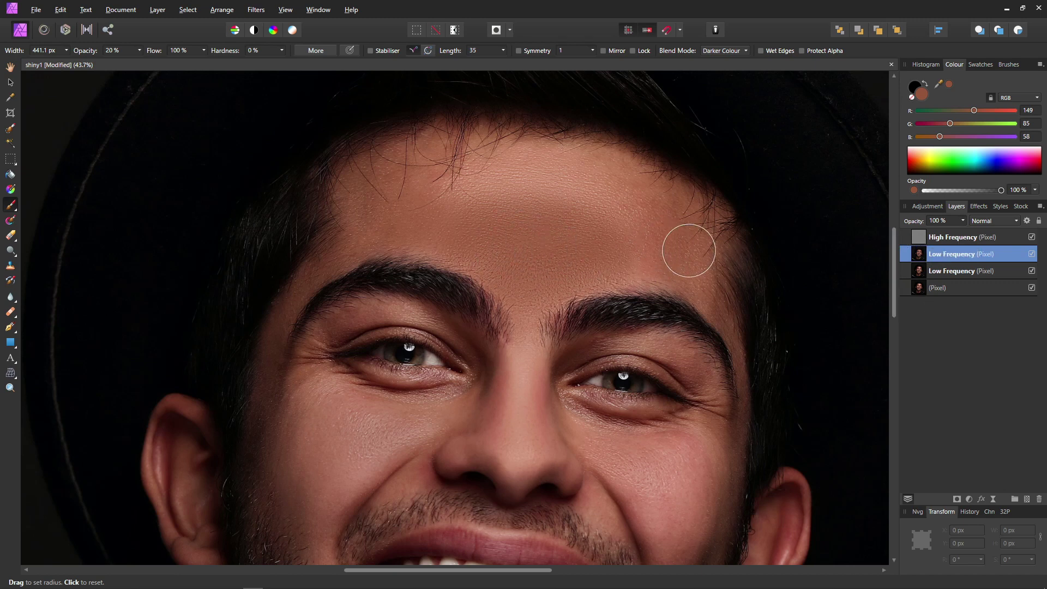
key("ctrl+z")
key("ctrl+z")
key("ctrl+z")
key("ctrl+z")
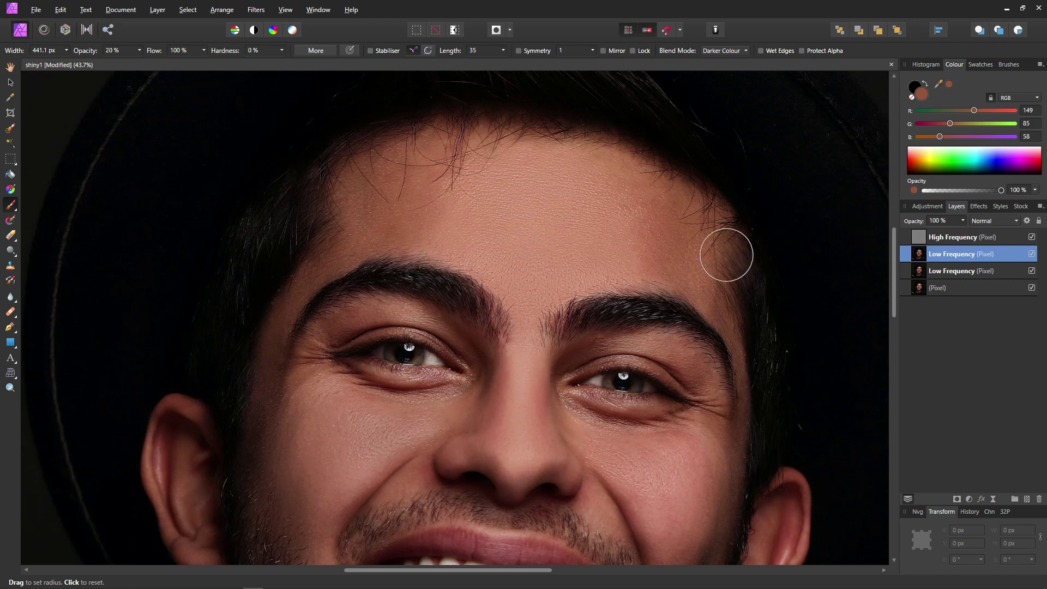
scroll(727, 252, "down", 5)
scroll(730, 268, "down", 3)
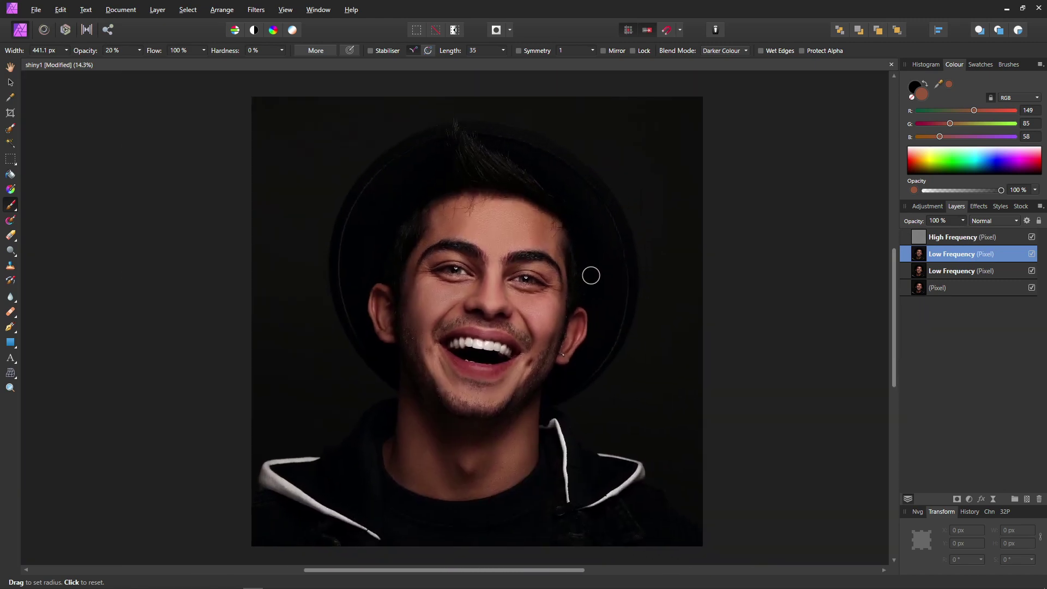